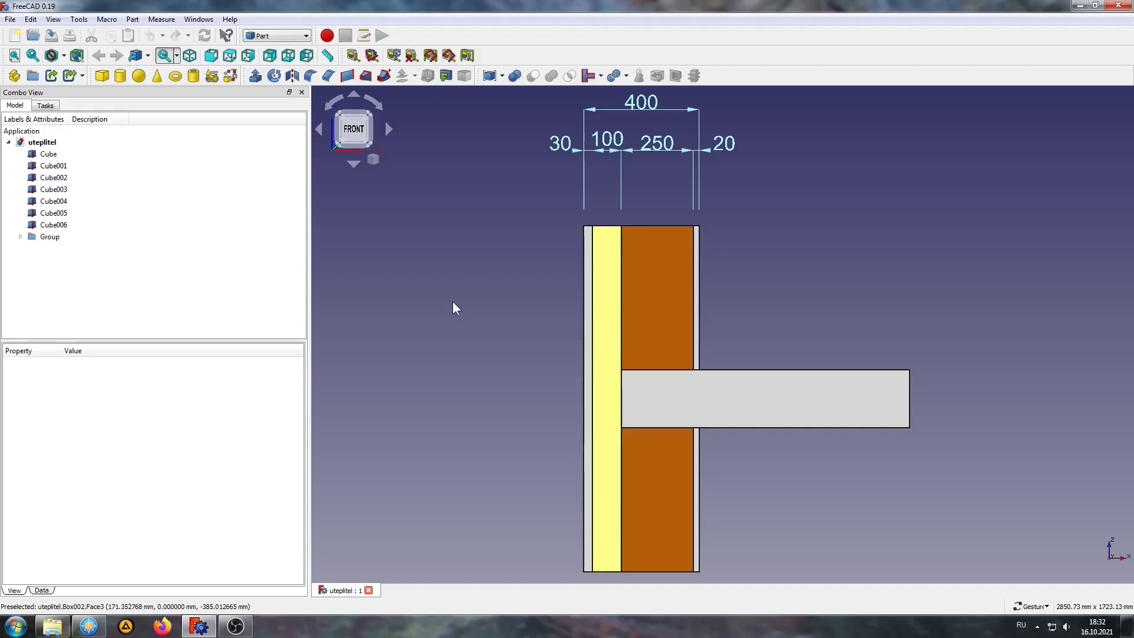
Select the seven blocks Cube through Cube006 and fuse them into one BooleanFragments object.
mouse_move(452, 303)
left_mouse_down()
mouse_move(702, 207)
mouse_move(701, 223)
left_mouse_up()
scroll(588, 250, "down", 2)
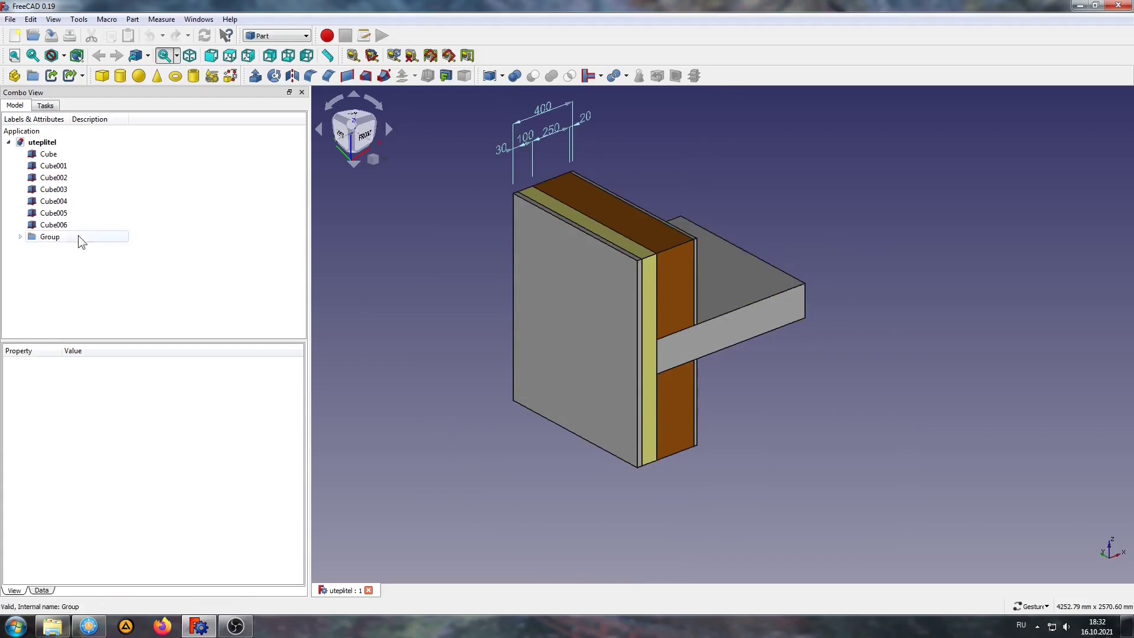
left_click(64, 226)
left_click(42, 157, "shift")
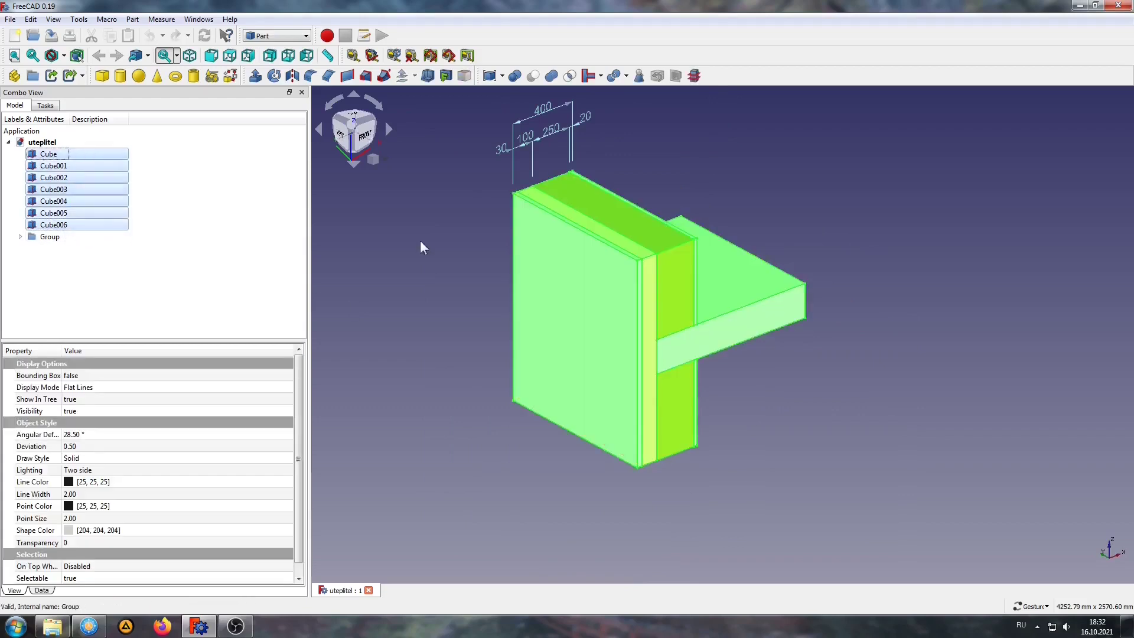
left_click(611, 76)
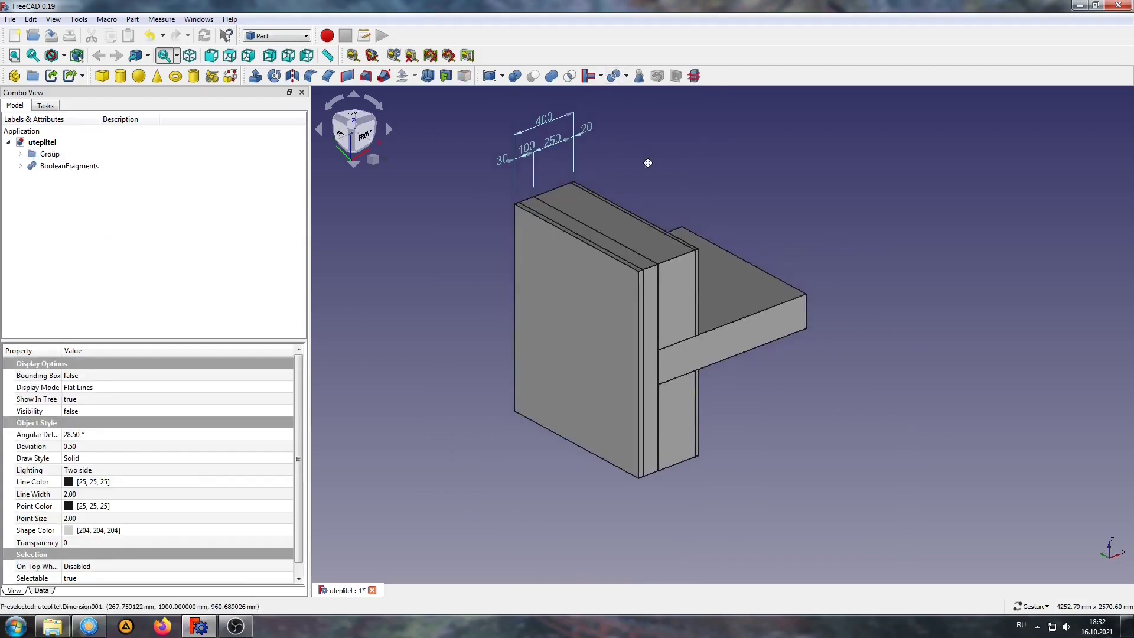
Switch to the FEM workbench and create a new Analysis container.
left_click(276, 35)
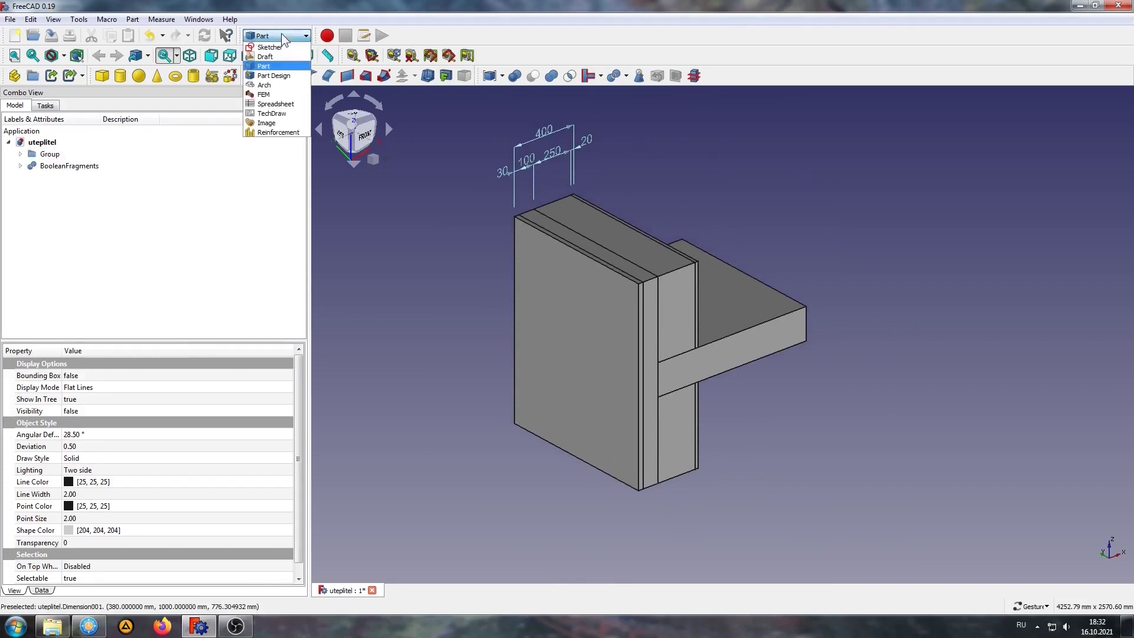
left_click(263, 100)
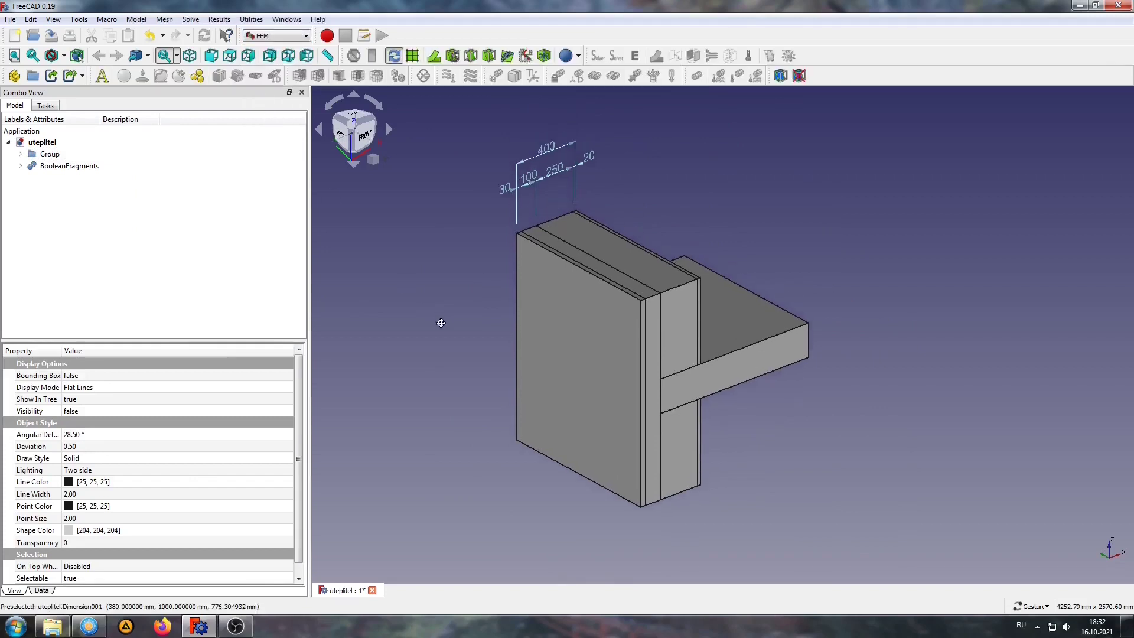
left_click(102, 76)
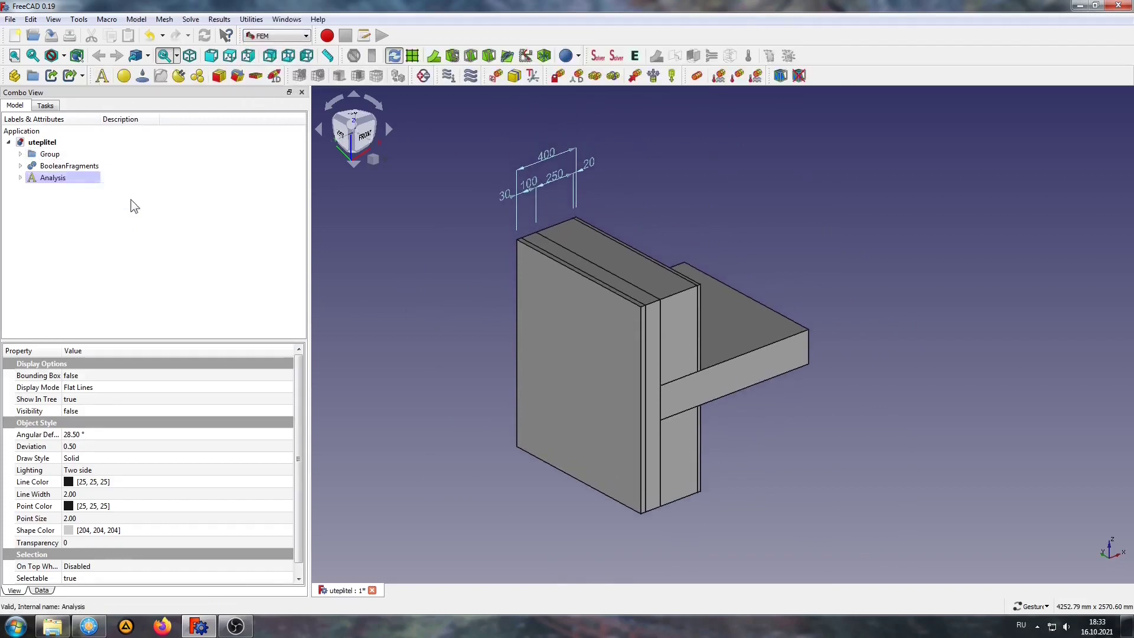
Generate a Gmsh mesh of the BooleanFragments solid and accept it.
left_click(46, 167)
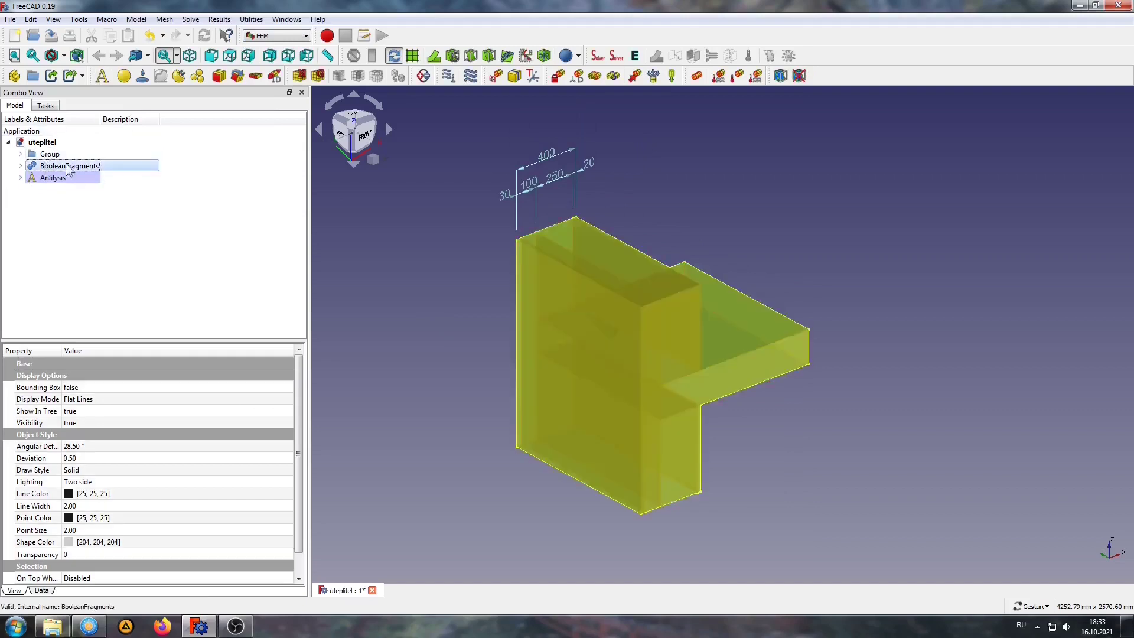
left_click(317, 76)
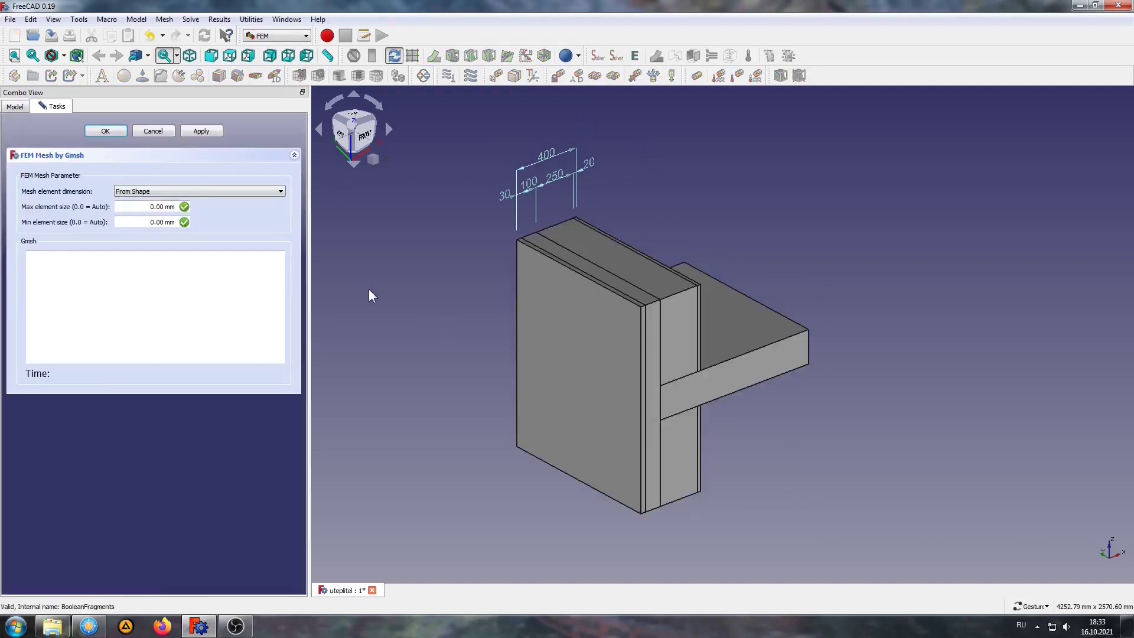
left_click(201, 133)
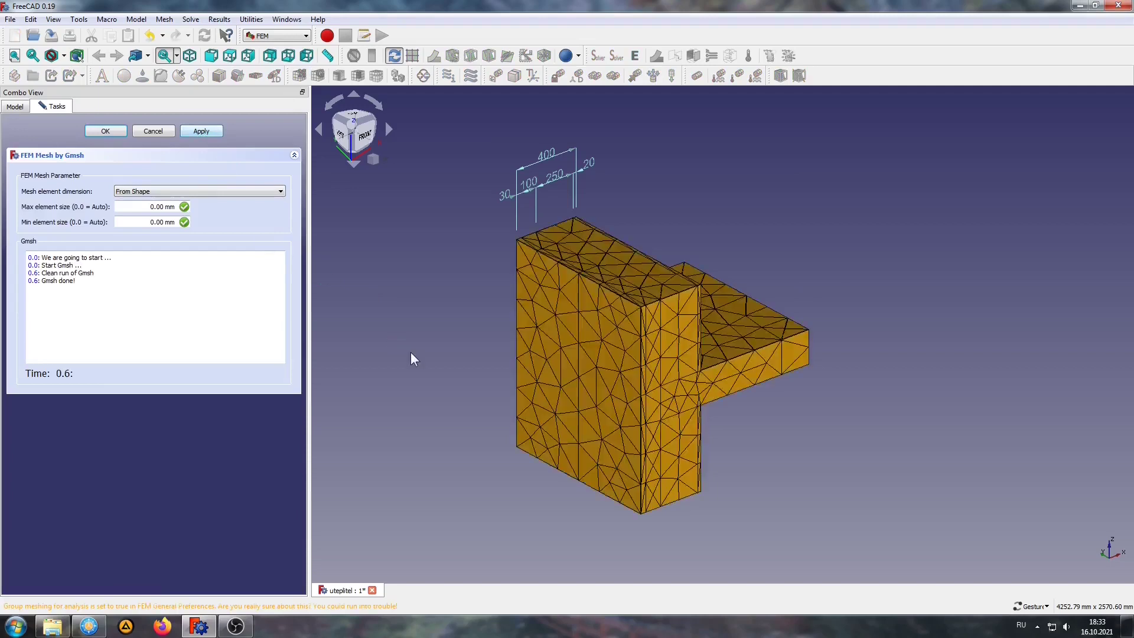
left_click(112, 130)
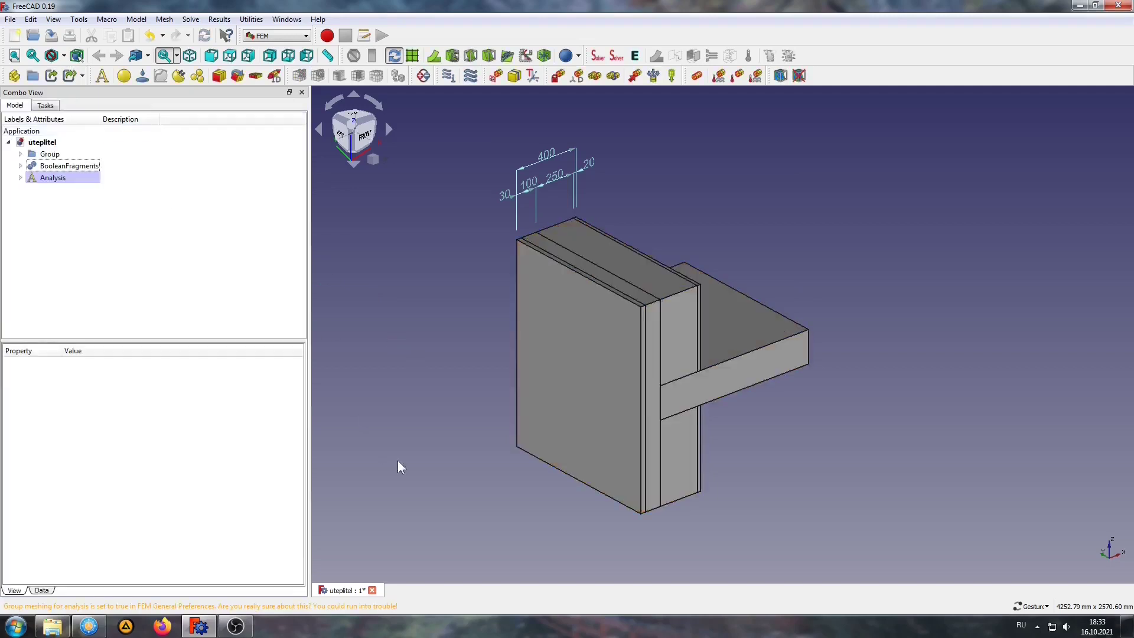
mouse_move(398, 460)
left_mouse_down()
mouse_move(442, 319)
mouse_move(410, 307)
left_mouse_up()
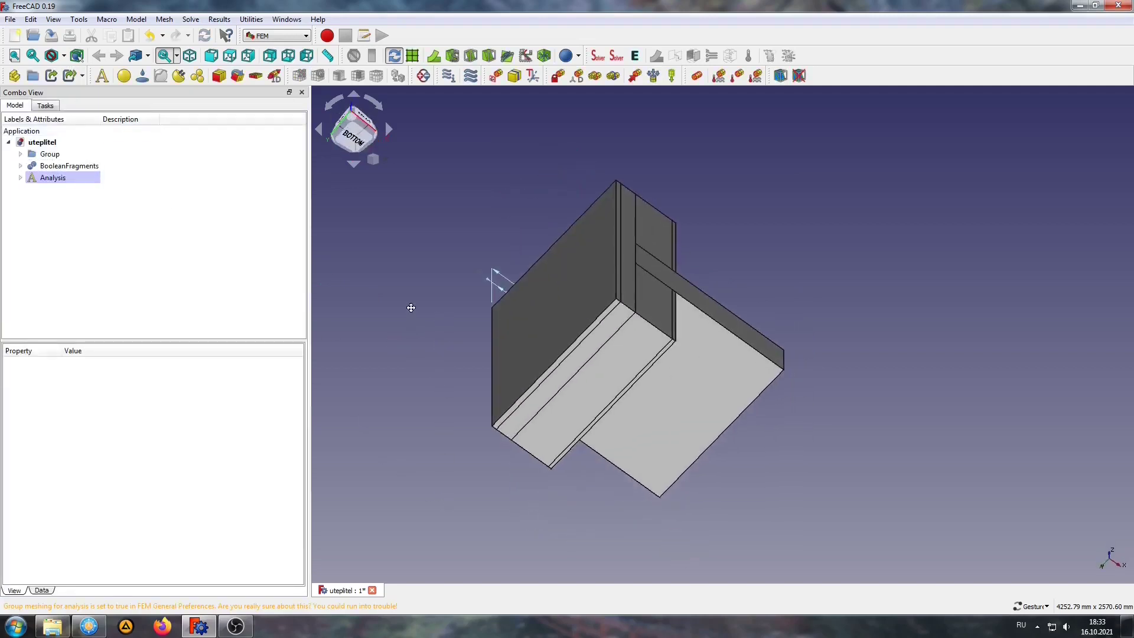
Apply a fixed constraint to the wall's bottom face, BooleanFragments Face24.
left_click(78, 167)
left_click(557, 75)
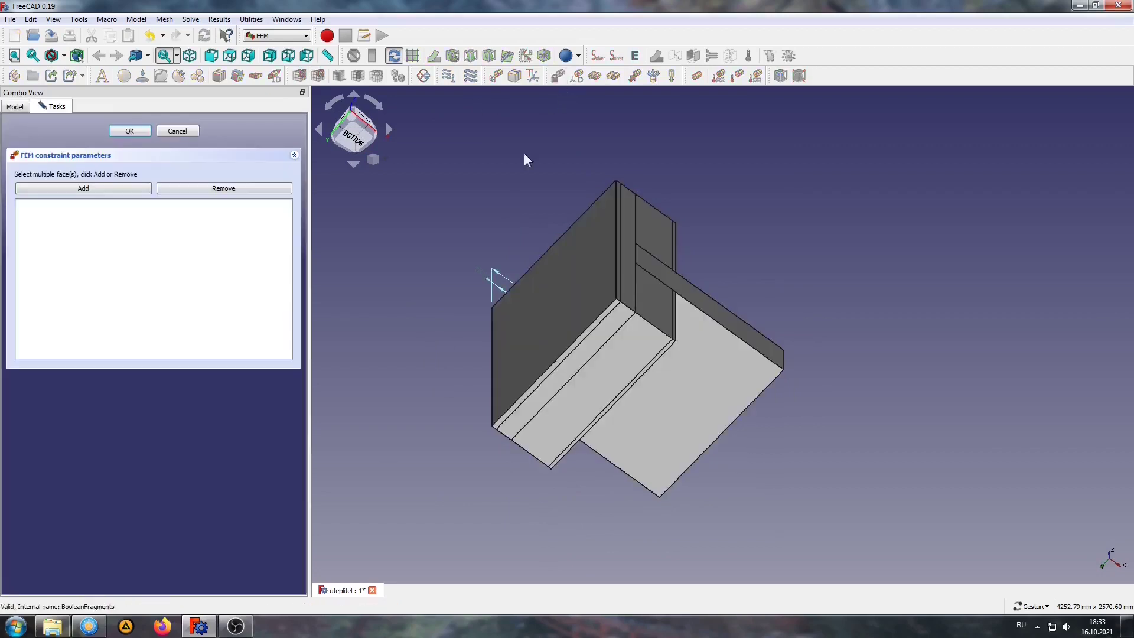
left_click(608, 367)
left_click(119, 187)
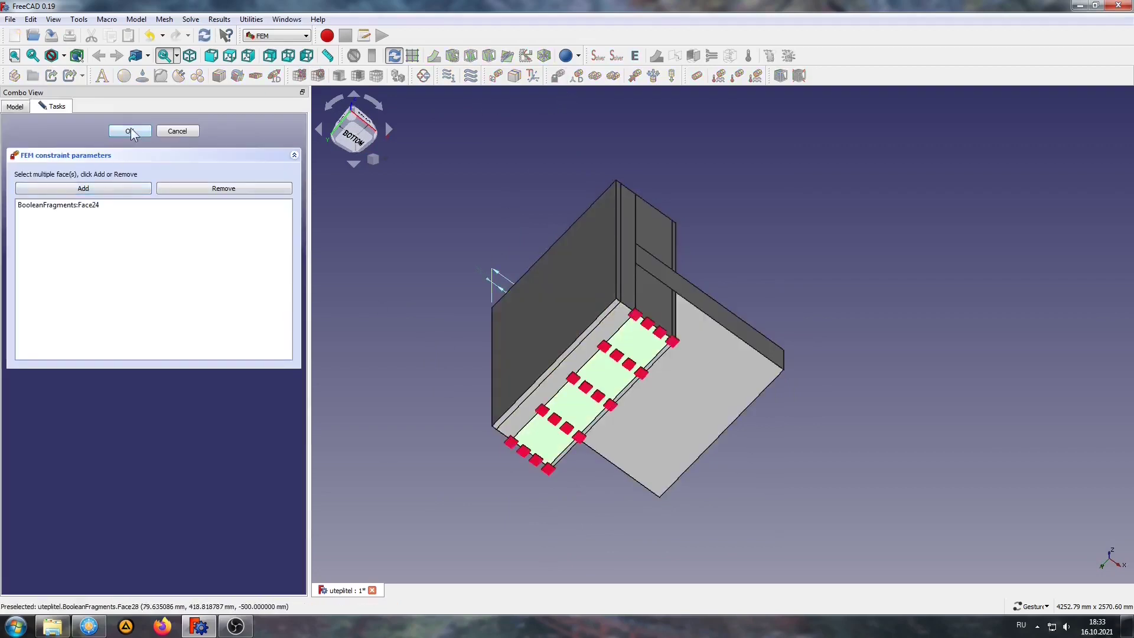
left_click(130, 132)
left_click_drag(529, 180, 439, 349)
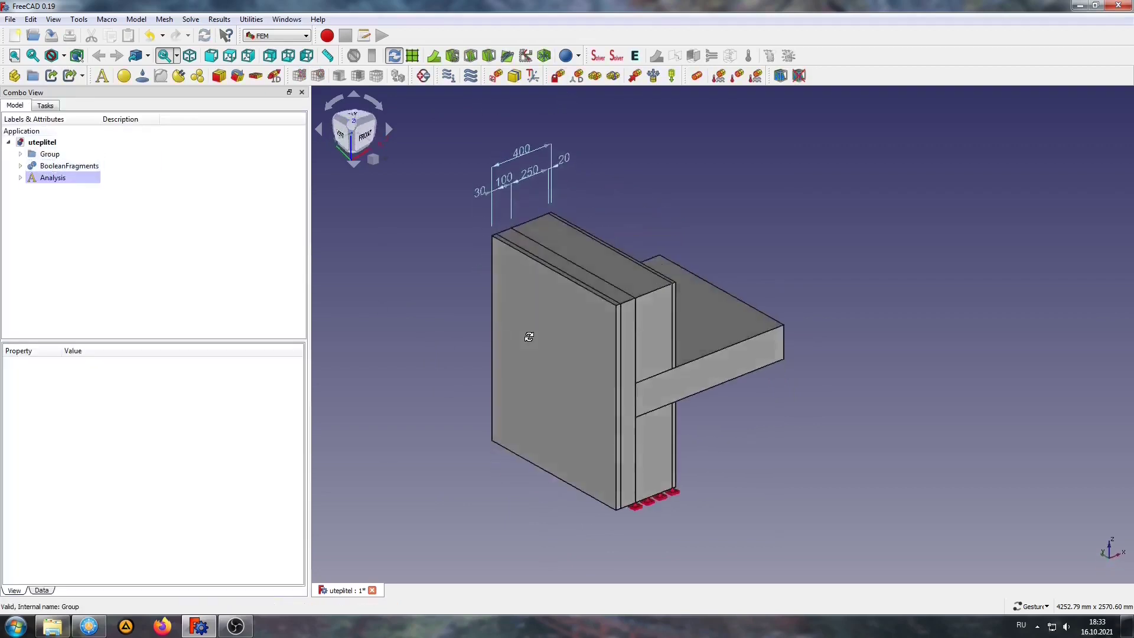
right_click_drag(439, 349, 416, 363)
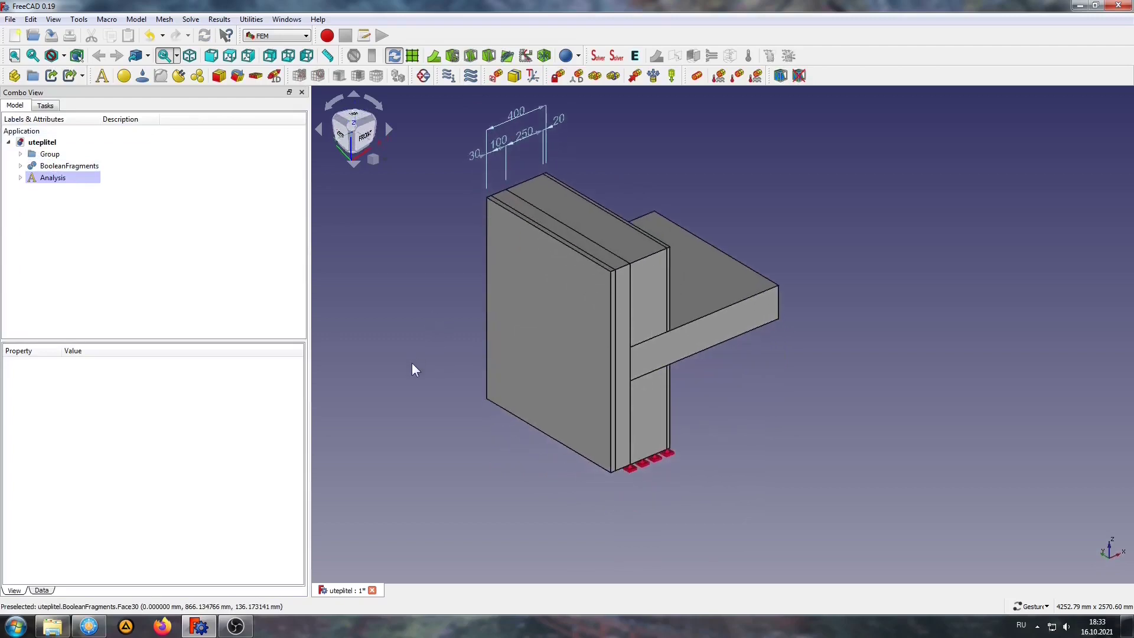
left_click_drag(821, 397, 723, 400)
right_click_drag(722, 399, 674, 458)
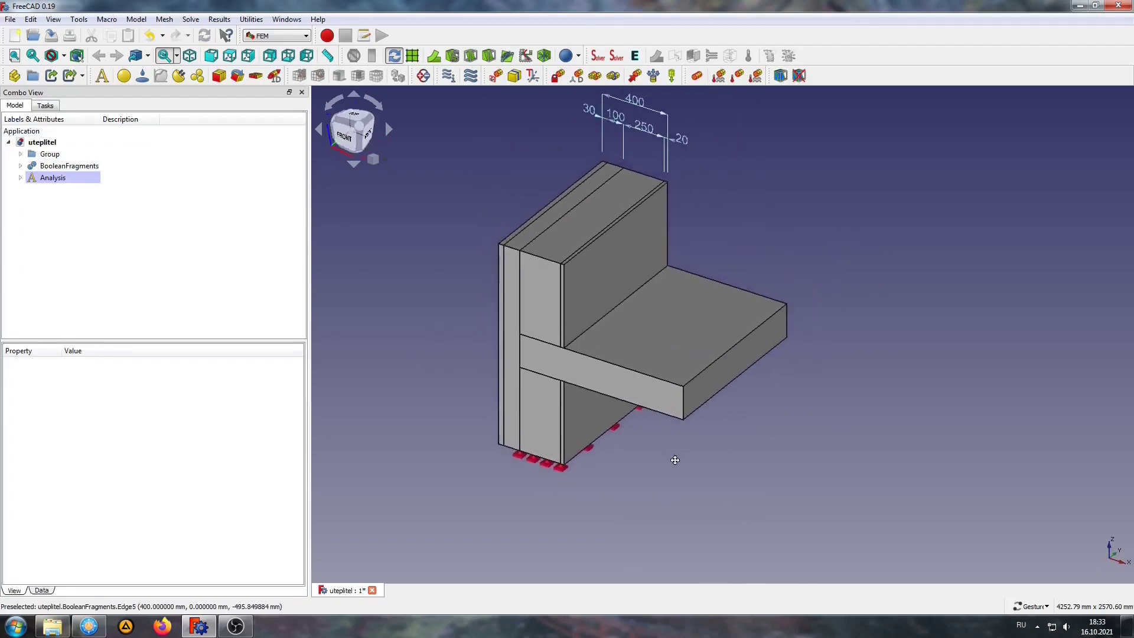
Assign the BetonC25 concrete material card to the slab, BooleanFragments Solid2.
left_click(124, 76)
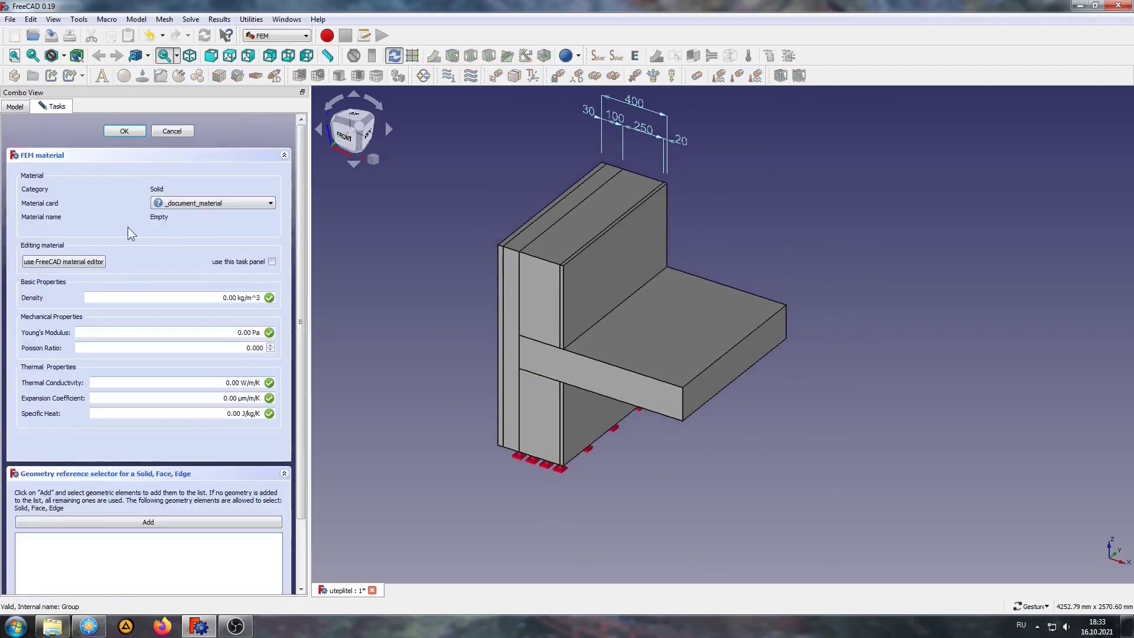
left_click(230, 203)
left_click(207, 255)
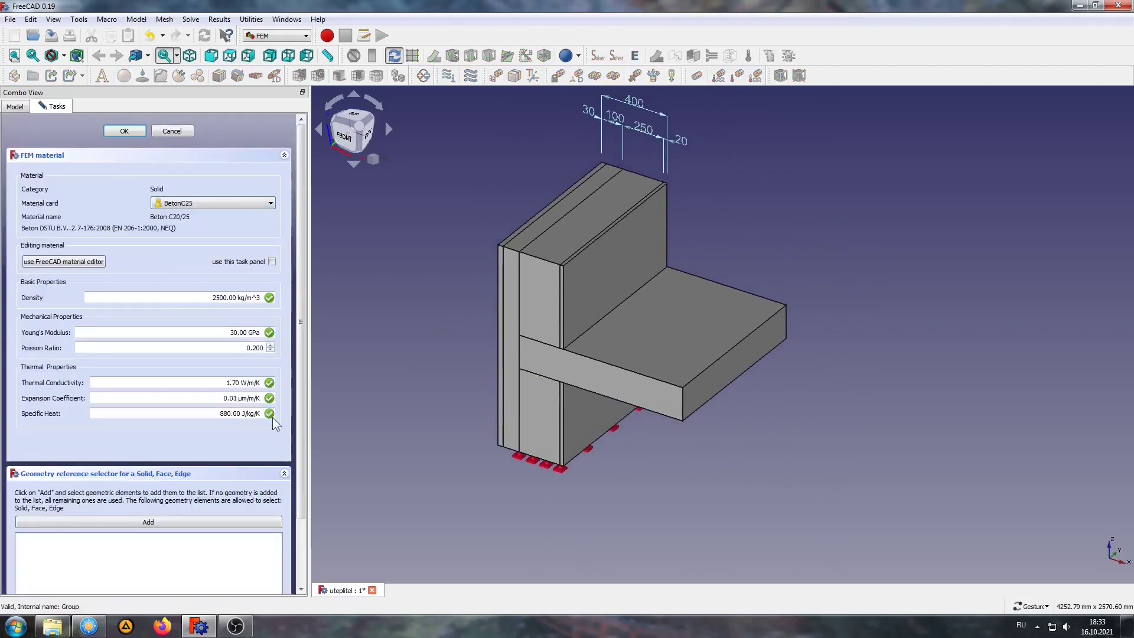
left_click_drag(297, 400, 188, 566)
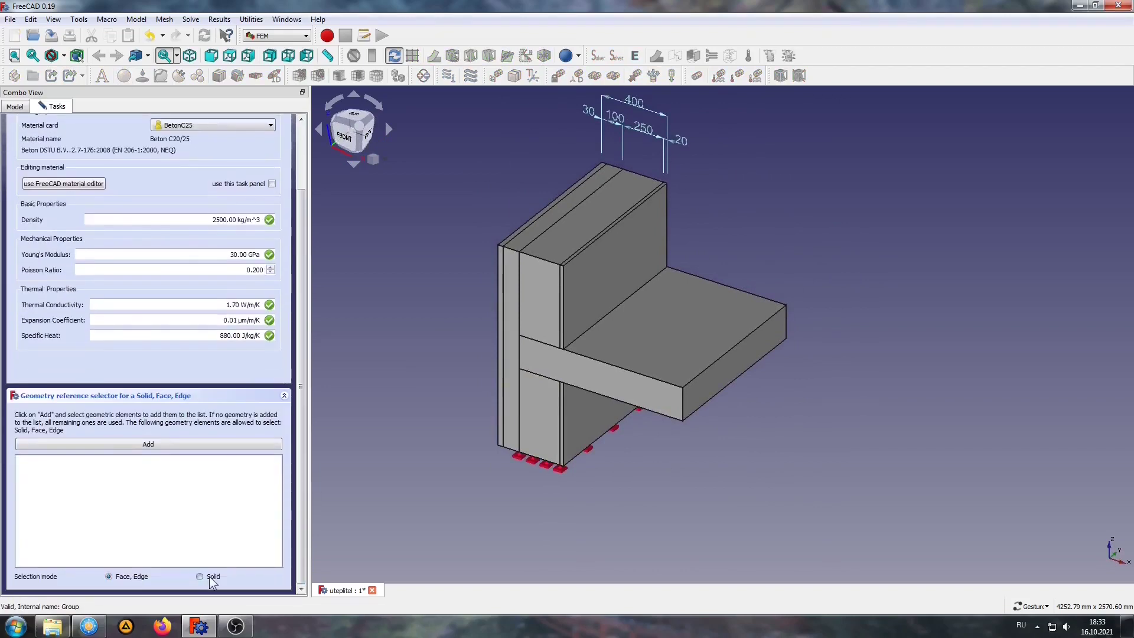
left_click(210, 577)
left_click(608, 373)
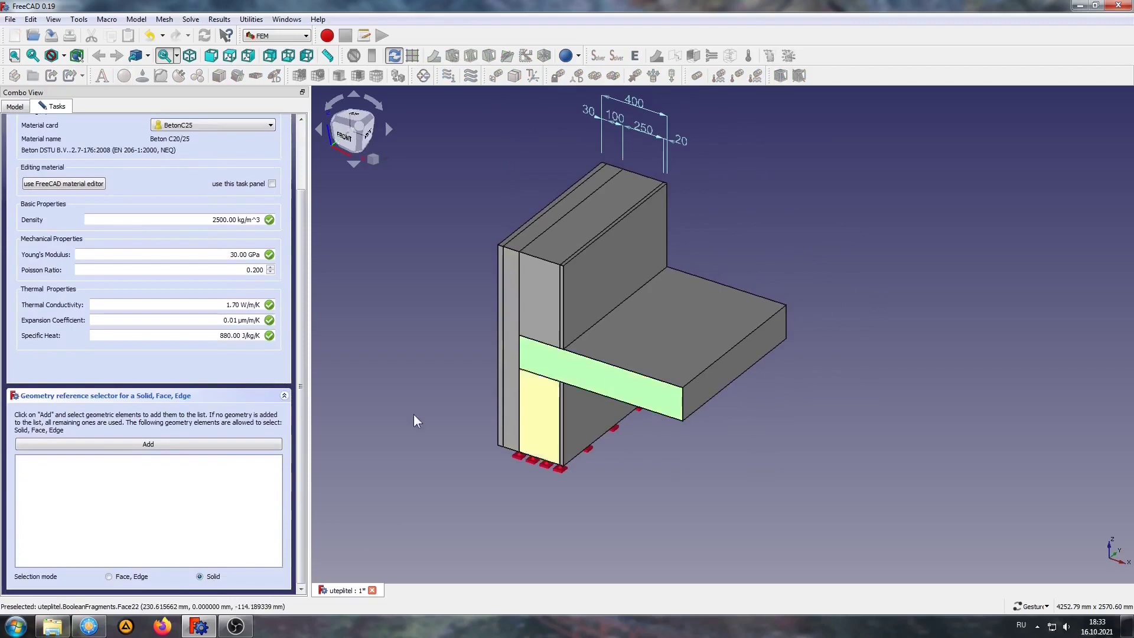
left_click(204, 447)
left_click(601, 380)
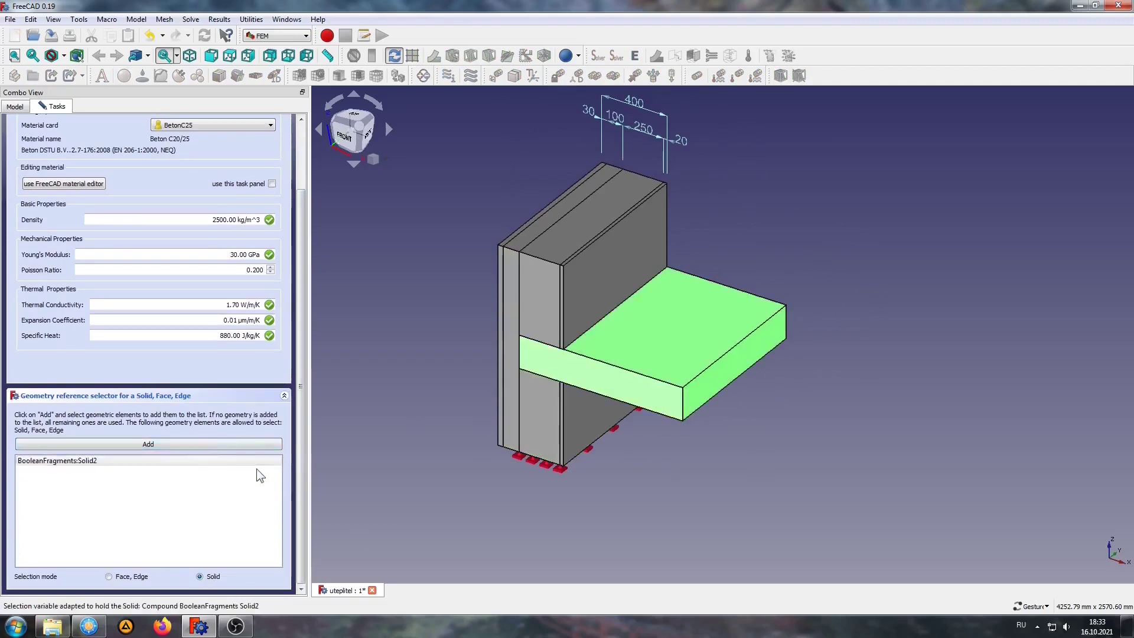
left_click_drag(303, 518, 313, 414)
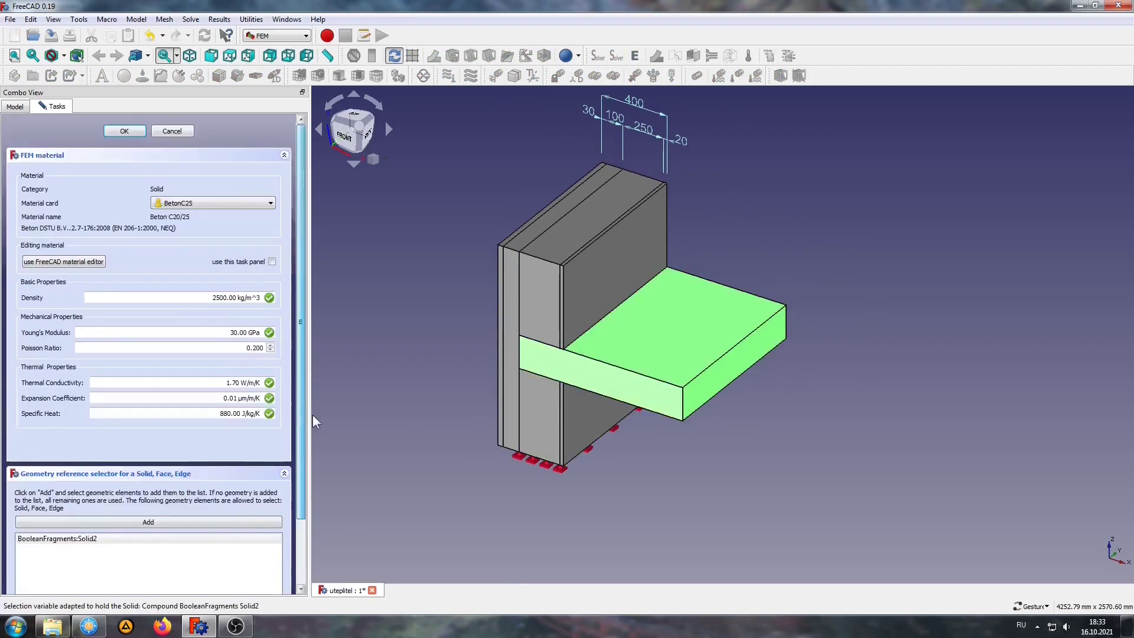
left_click(123, 131)
left_click_drag(372, 352, 445, 376)
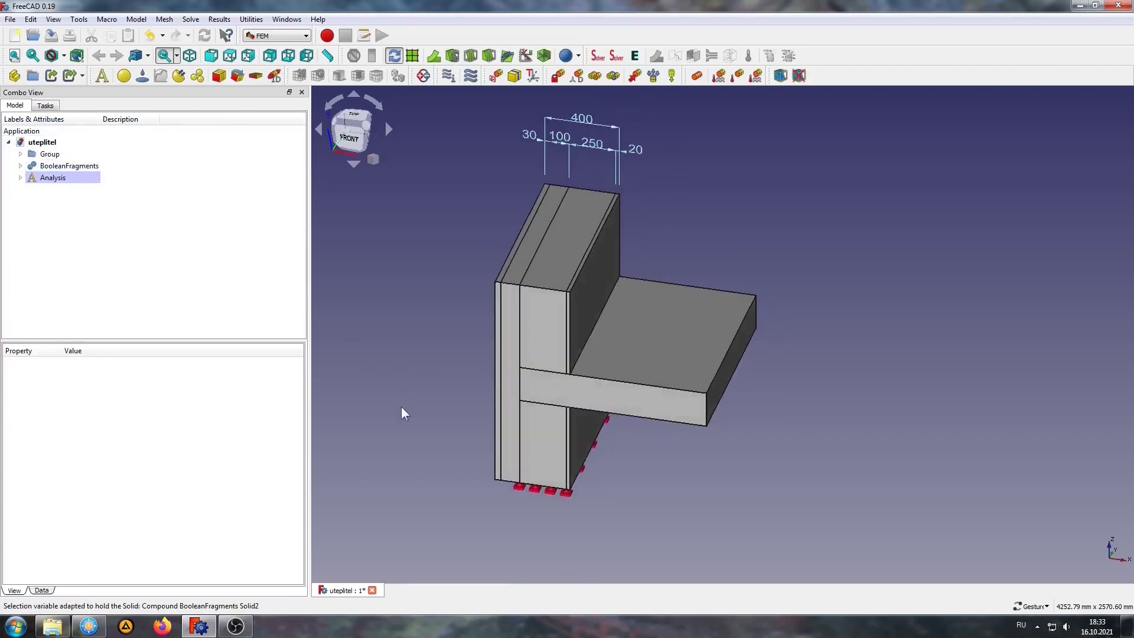
Start a new solid material and add the outer wall layer solid to it.
mouse_move(401, 408)
left_mouse_down()
mouse_move(500, 451)
mouse_move(411, 362)
left_mouse_up()
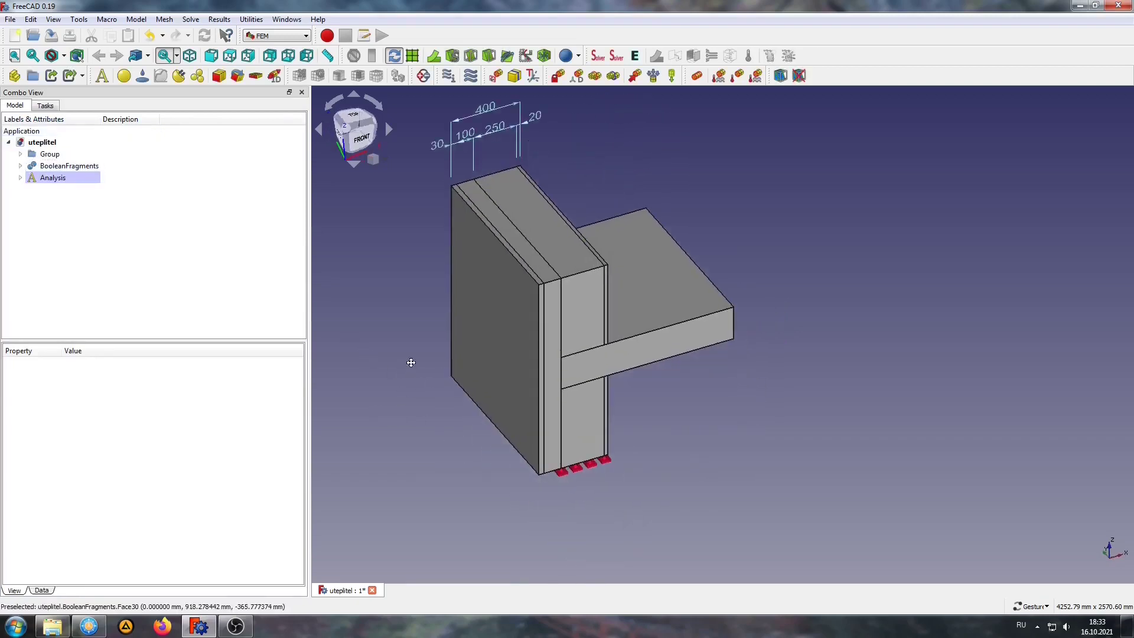
left_click(124, 76)
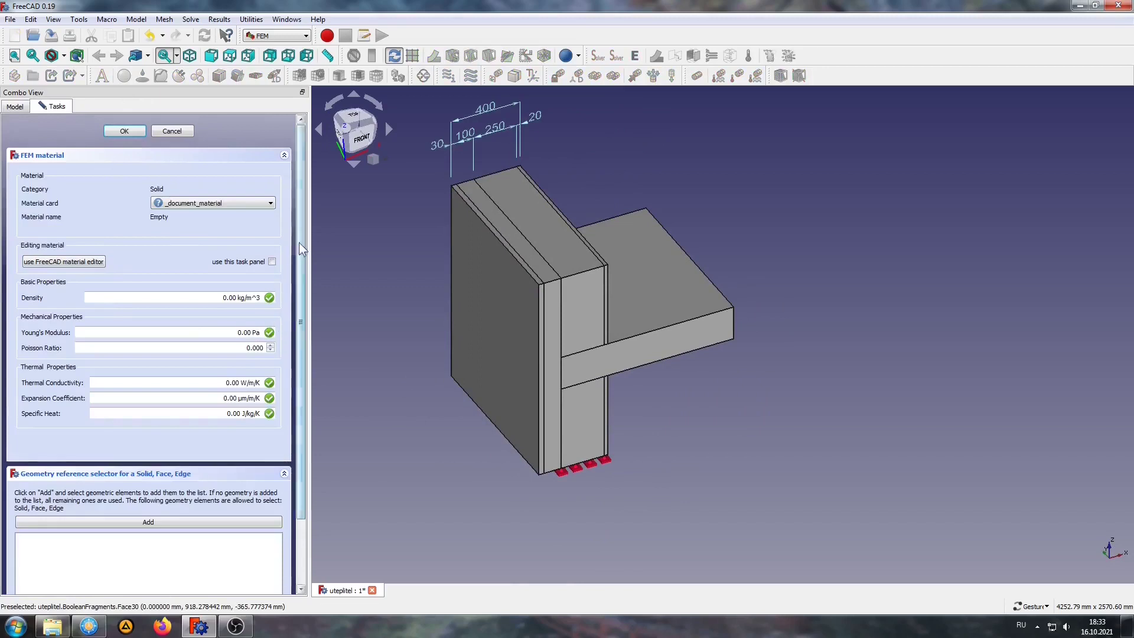
scroll(295, 335, "down", 2)
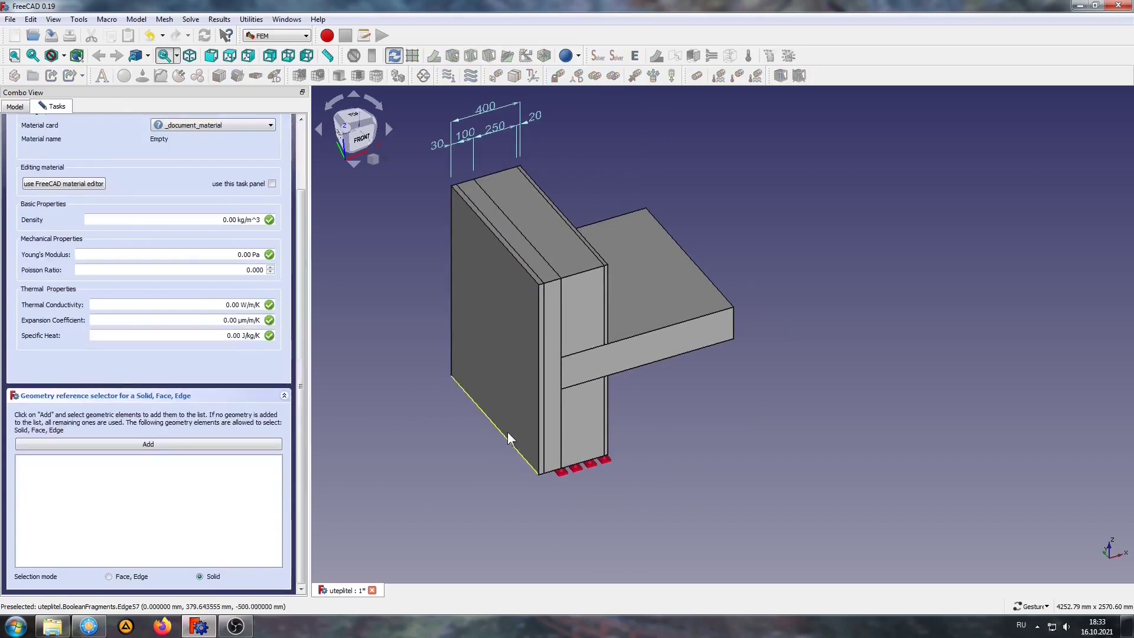
left_click(531, 426)
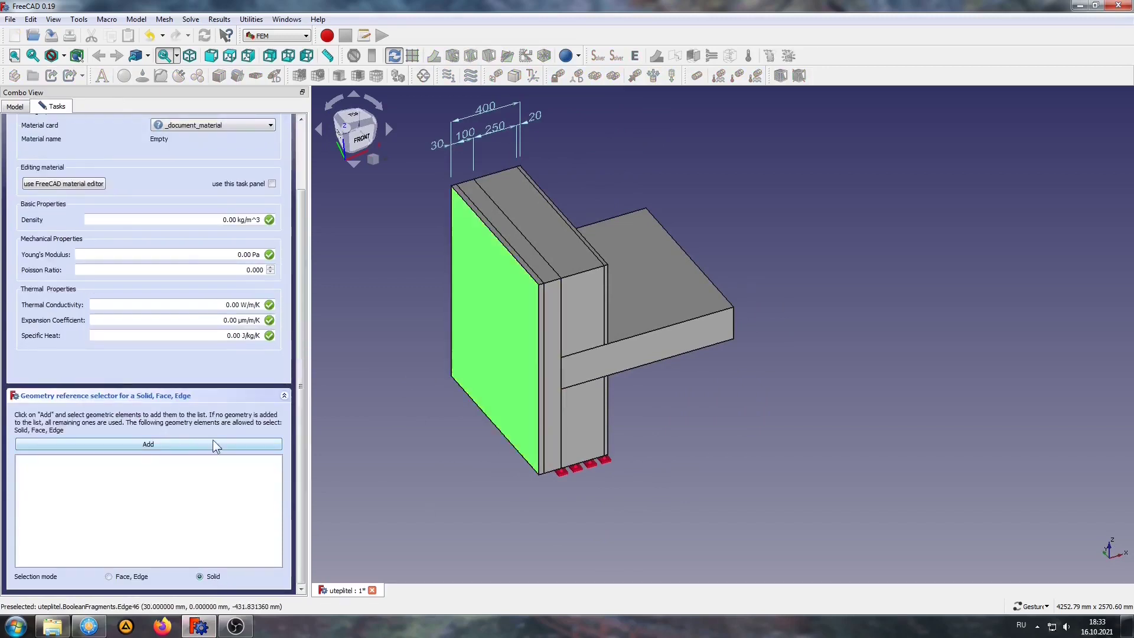
left_click(213, 444)
left_click_drag(726, 510, 585, 491)
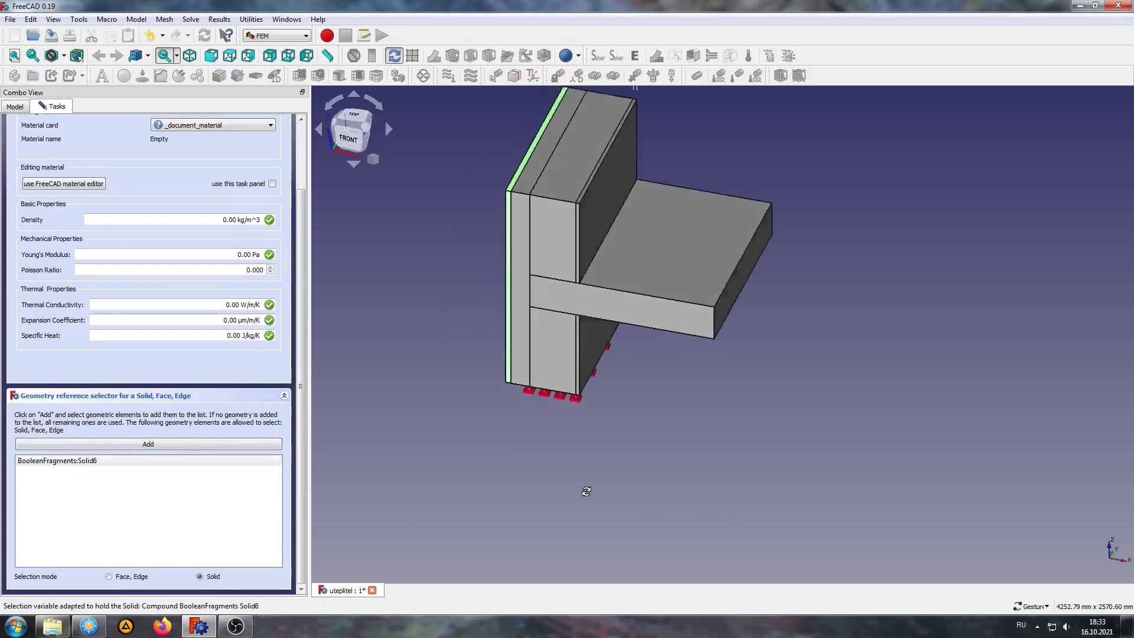
key("1")
Add the side and upper plaster layers and choose the shtukaturka material card.
left_click(181, 442)
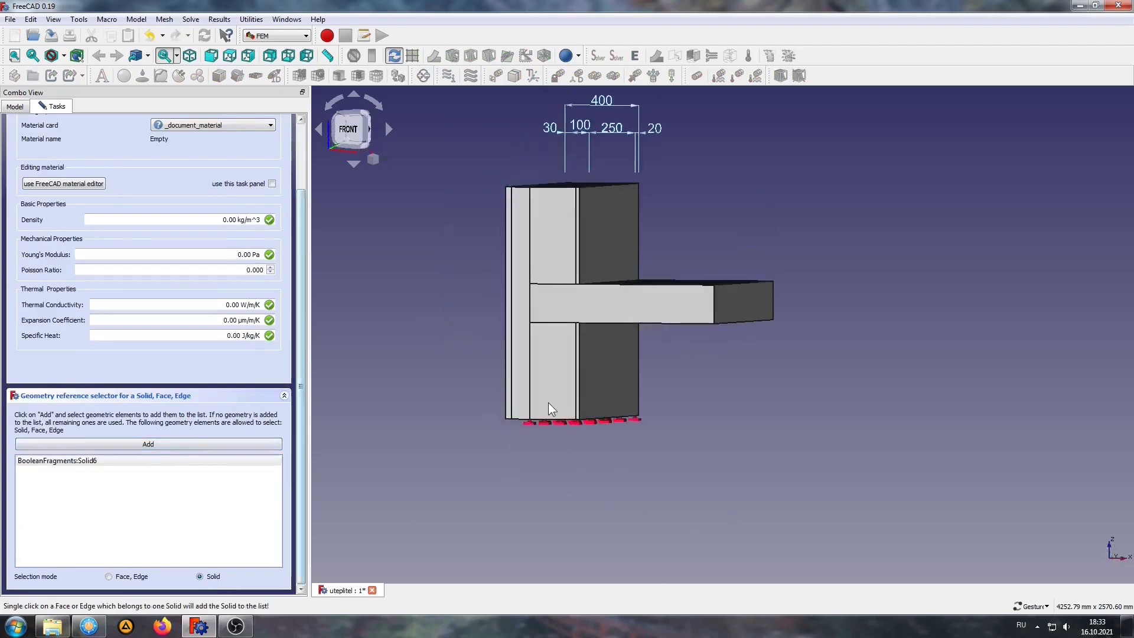
left_click(618, 361)
left_click(239, 445)
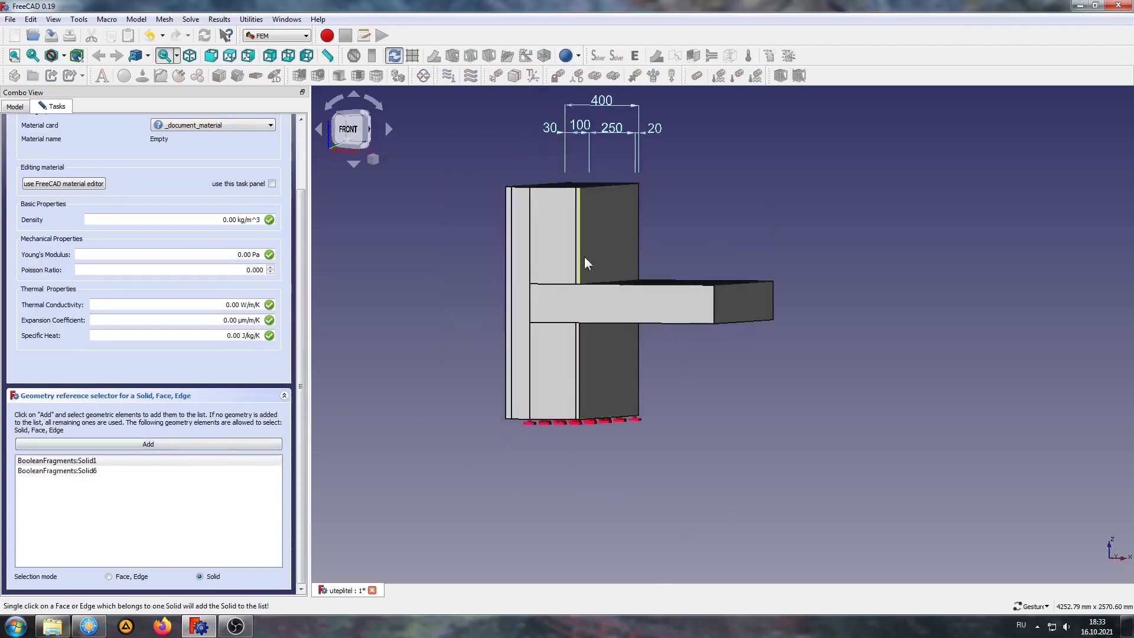
left_click(583, 257)
left_click_drag(499, 268, 247, 133)
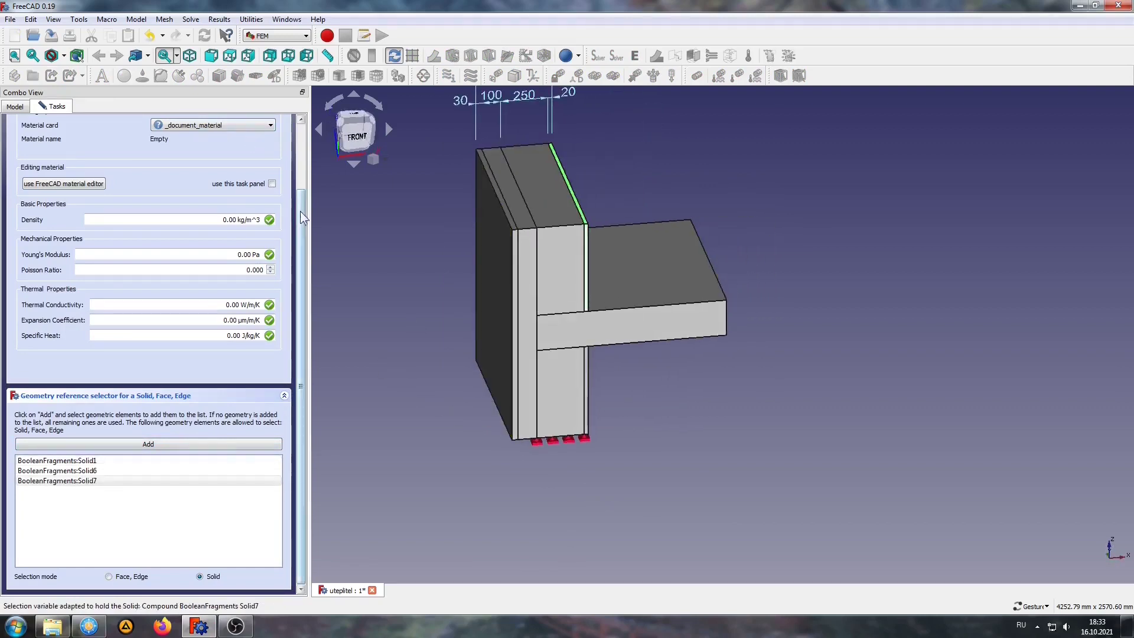
scroll(300, 211, "up", 3)
left_click(205, 203)
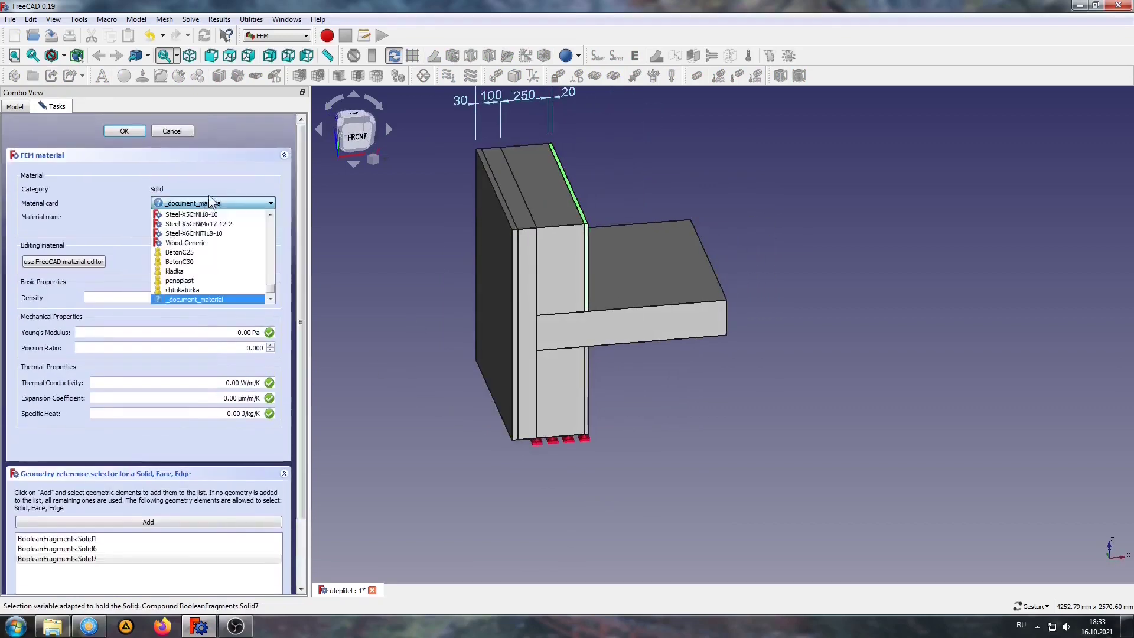
left_click(190, 290)
Confirm the plaster material, then start a new material with the kladka card.
left_click(129, 131)
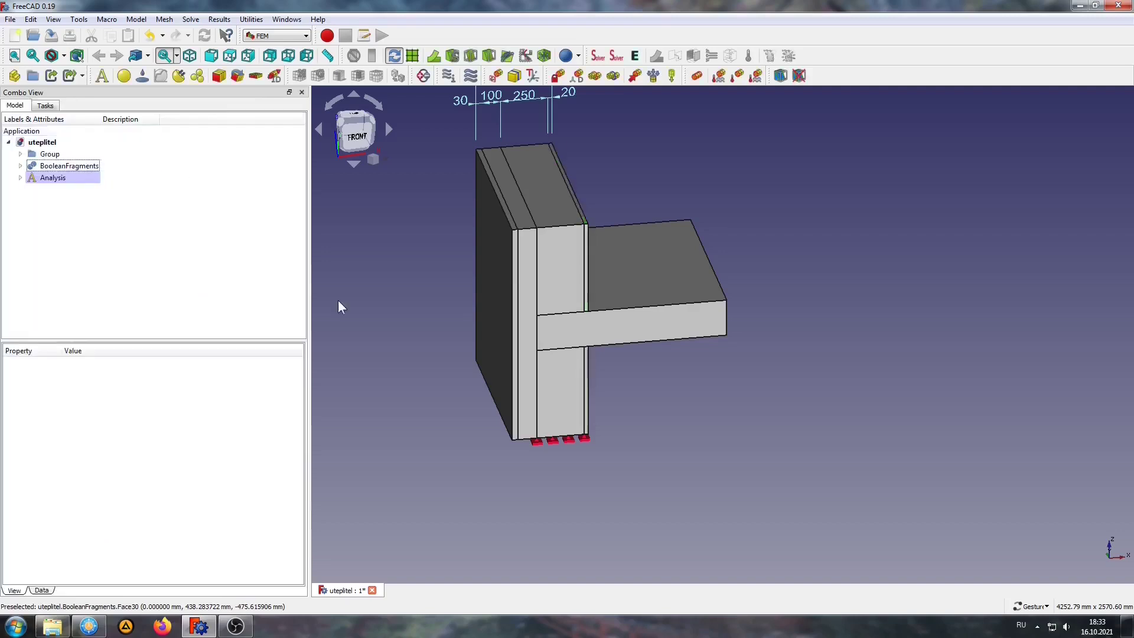
left_click_drag(338, 300, 392, 379)
scroll(437, 351, "up", 2)
scroll(437, 351, "up", 2)
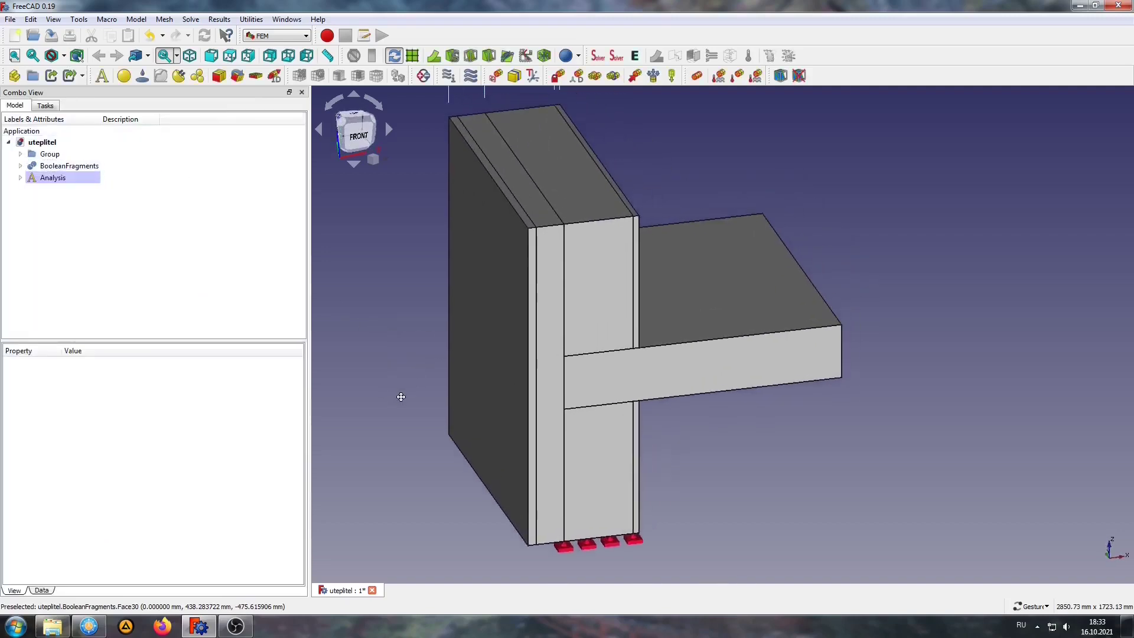
left_click(124, 76)
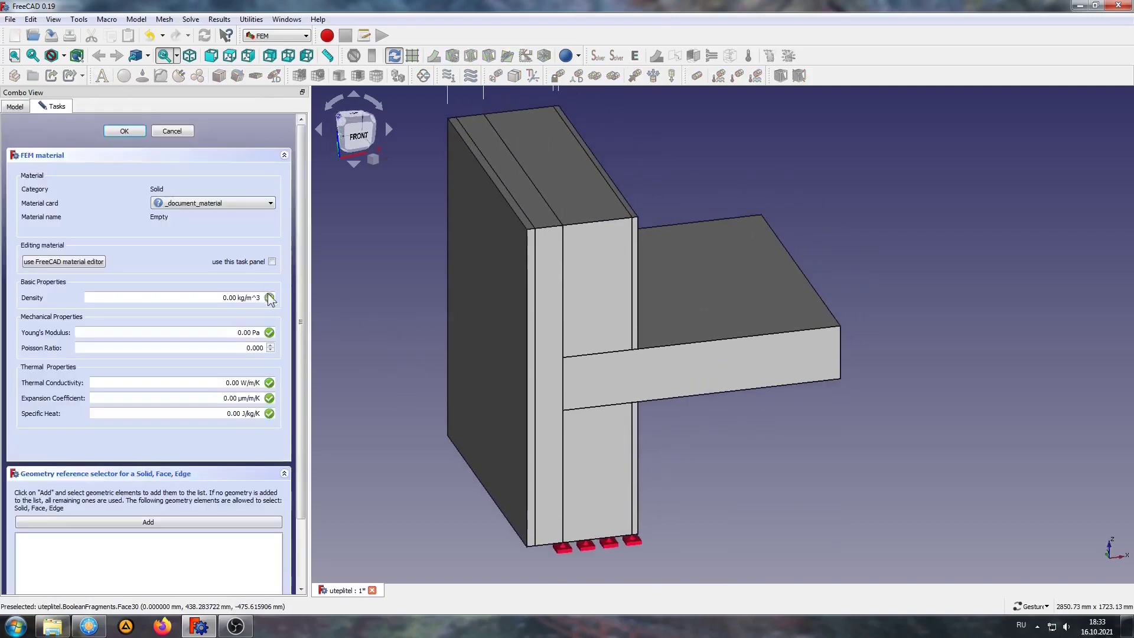
left_click(224, 204)
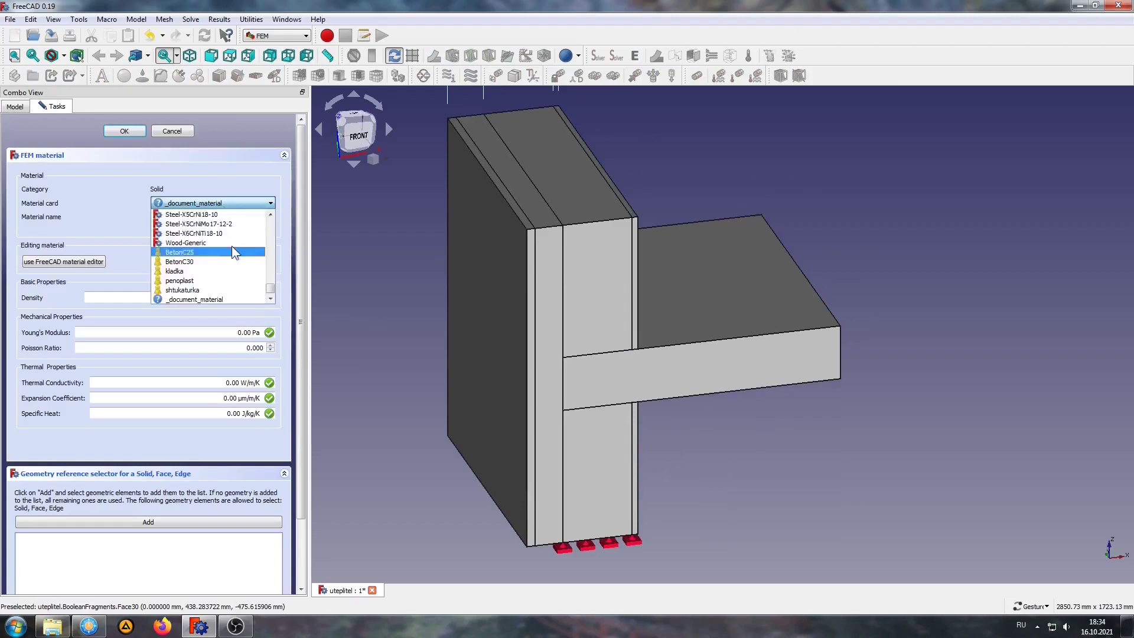
left_click(195, 272)
Add the lower and upper middle wall solids, Solid3 and Solid4, to the kladka material.
left_click_drag(297, 212, 300, 274)
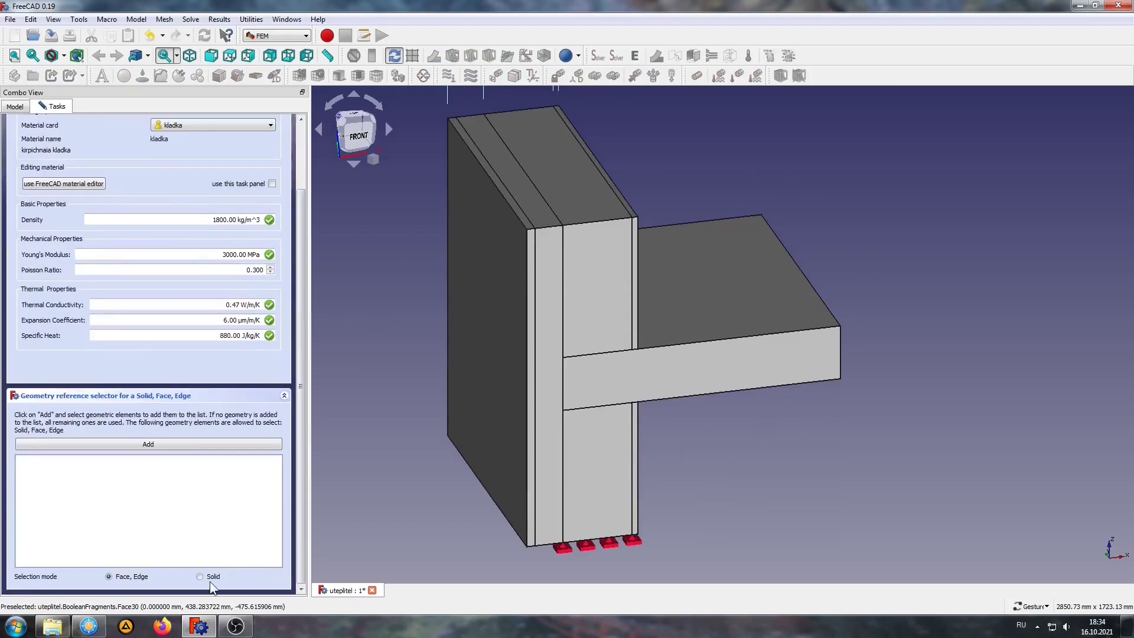
left_click(237, 444)
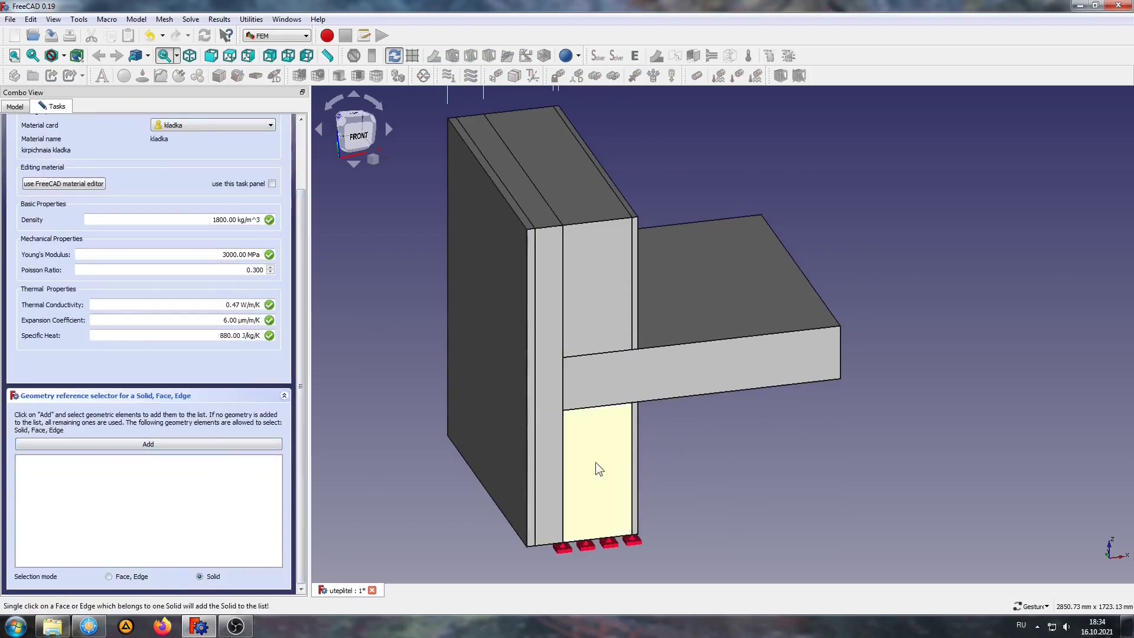
left_click(595, 461)
left_click(222, 443)
left_click(606, 324)
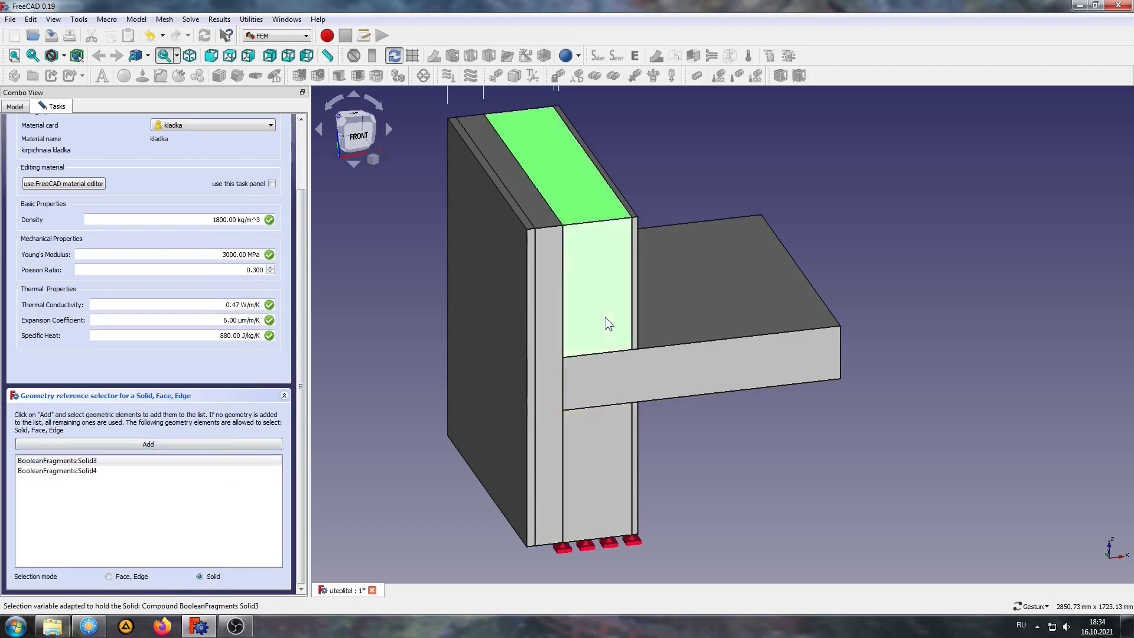
scroll(303, 440, "up", 3)
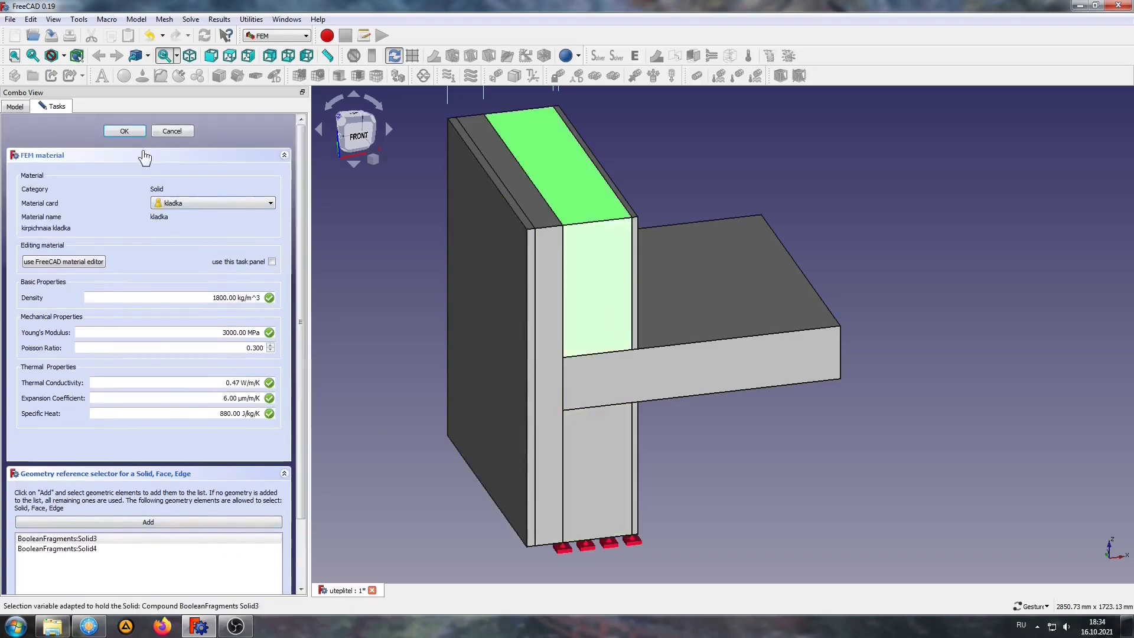
Confirm the masonry material, then start a new material with the penoplast card.
left_click(137, 130)
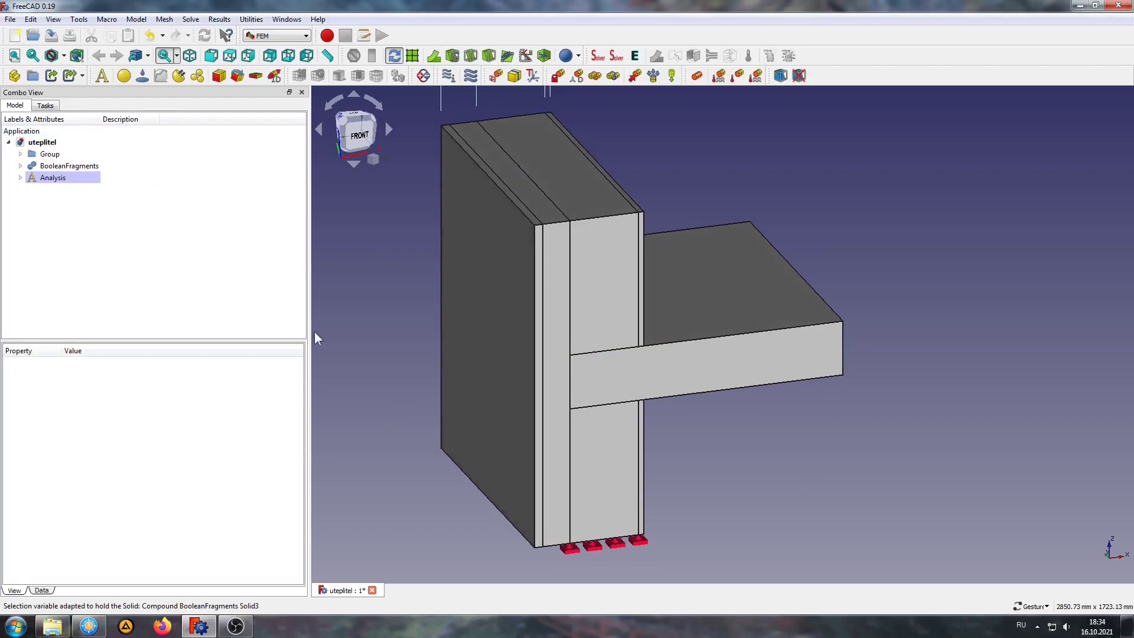
left_click(20, 177)
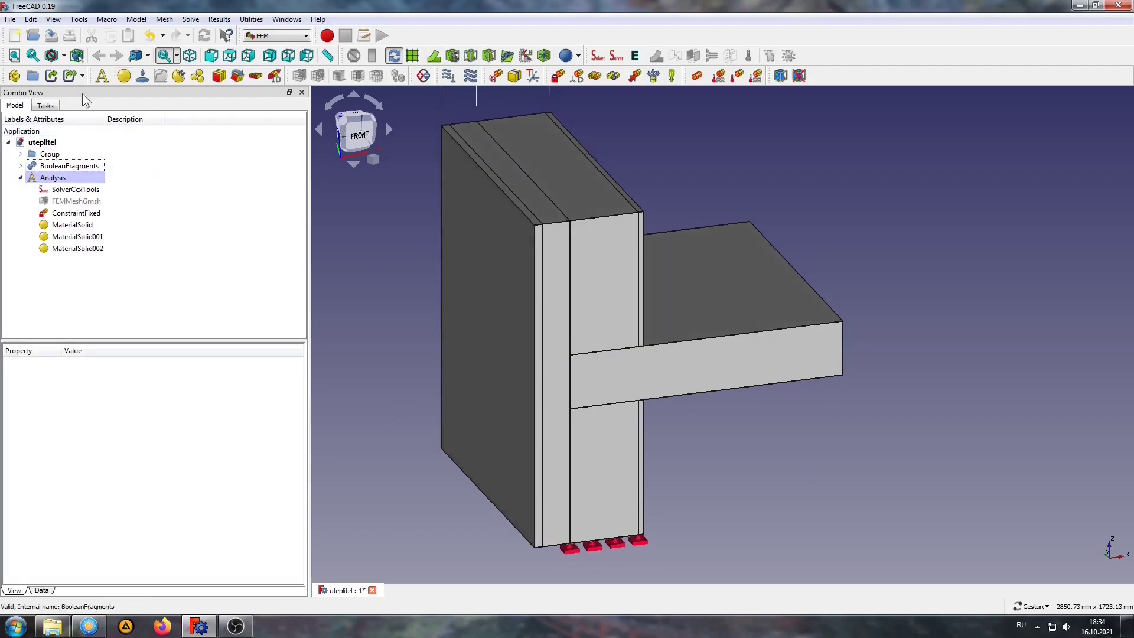
left_click(123, 76)
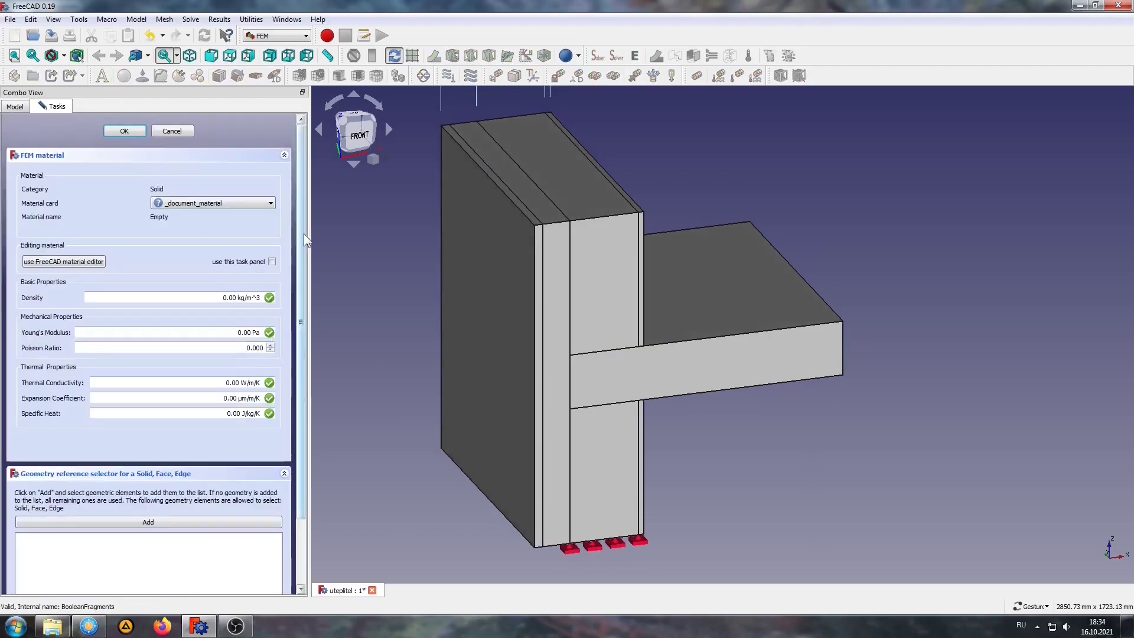
left_click_drag(304, 236, 305, 267)
left_click(225, 162)
left_click(208, 241)
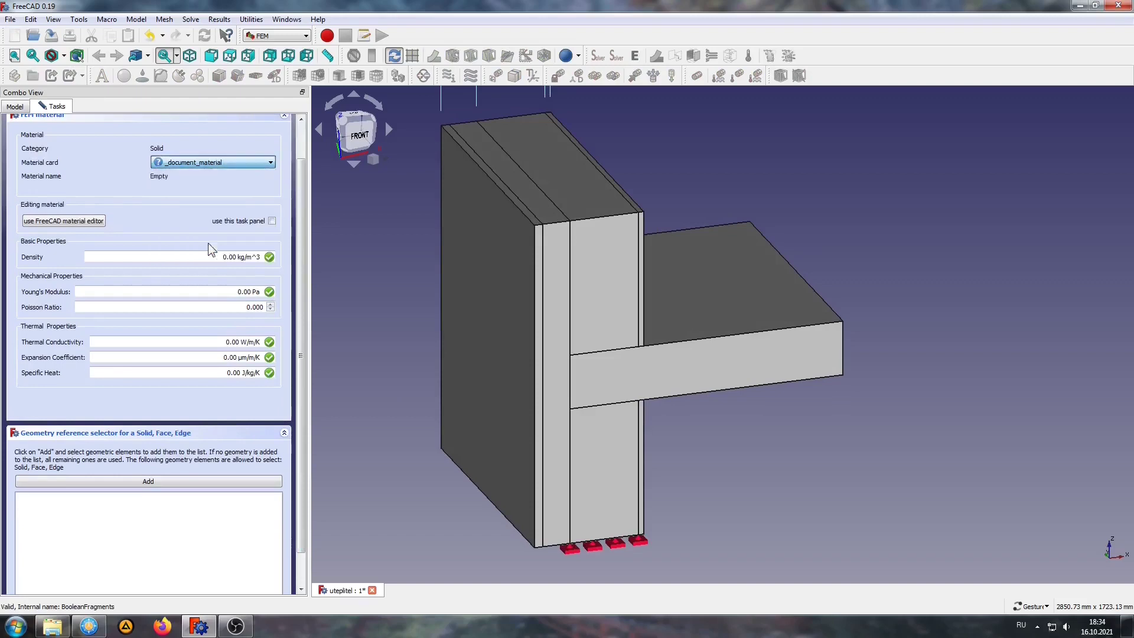
Assign the penoplast material to the thin insulation layer, Solid5, and confirm.
left_click_drag(297, 434, 303, 520)
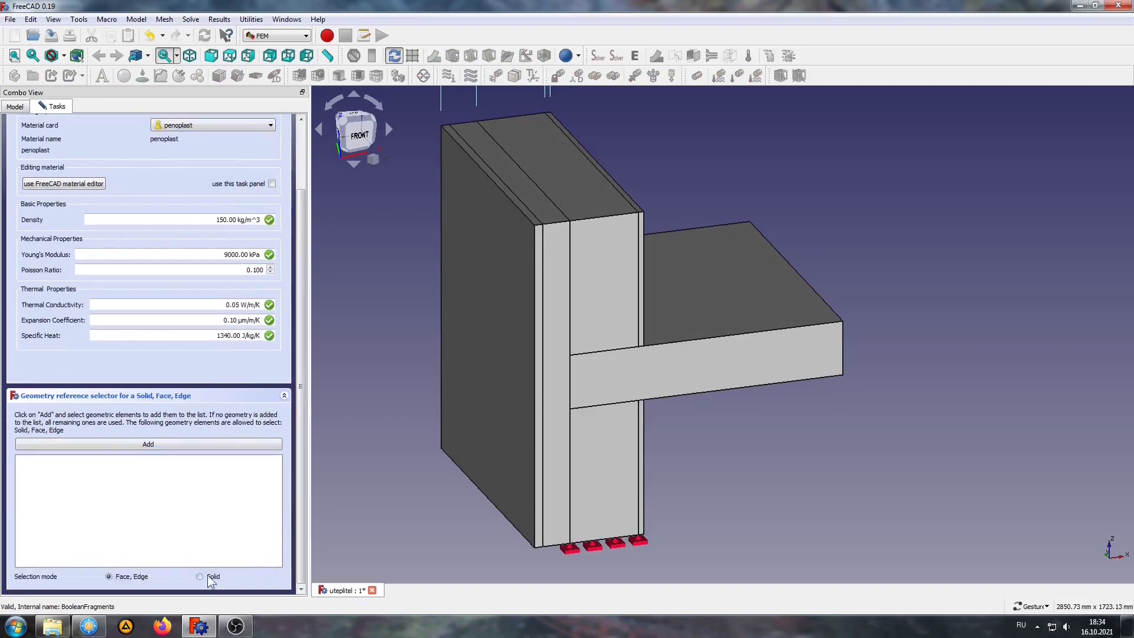
left_click(562, 368)
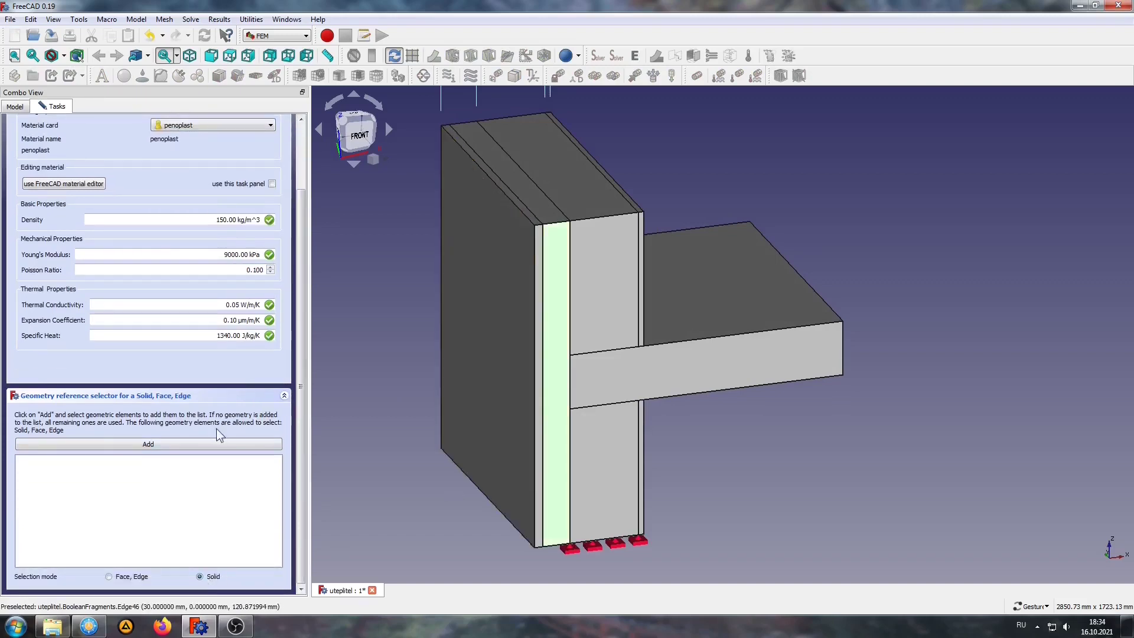
left_click(216, 444)
left_click(560, 362)
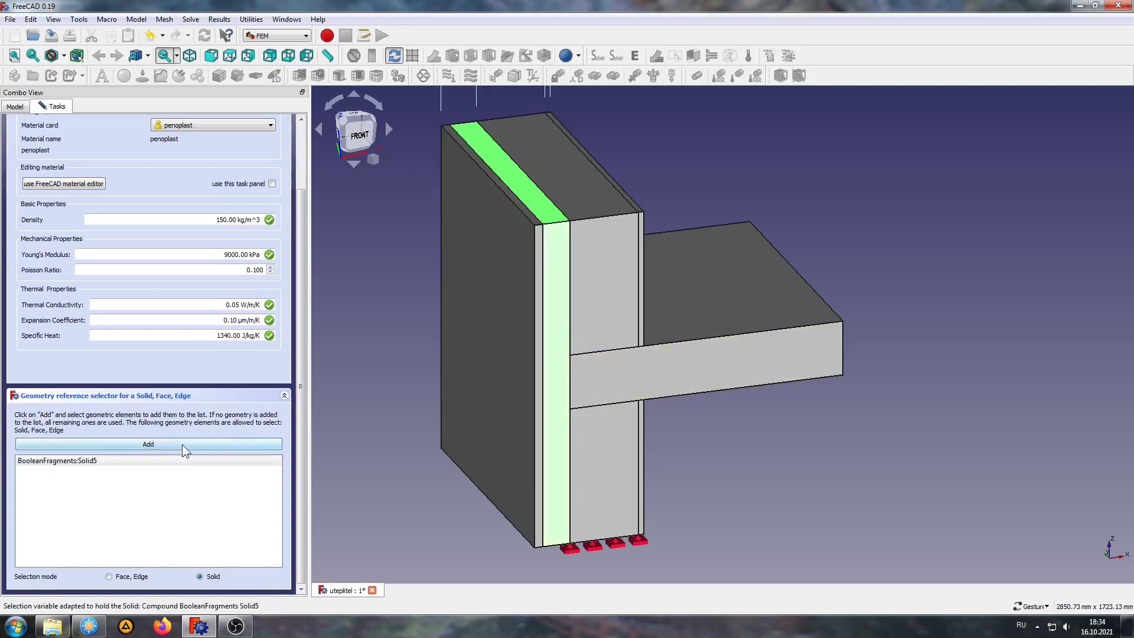
left_click_drag(300, 448, 314, 384)
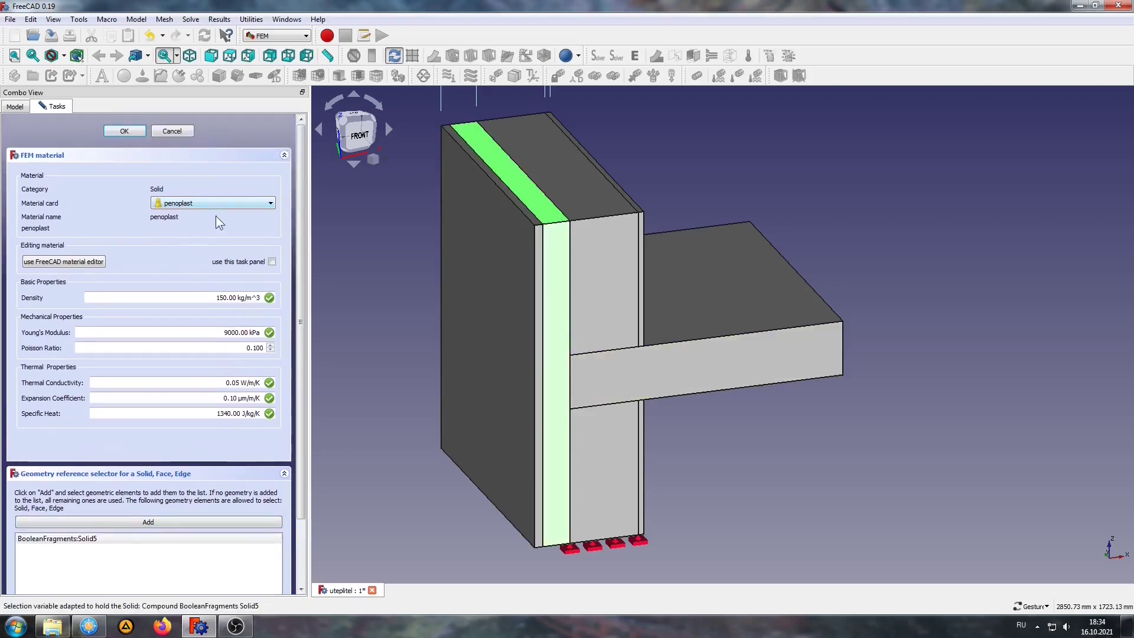
left_click(125, 128)
Add a 293 K initial temperature to the Analysis.
left_click_drag(413, 378, 441, 388)
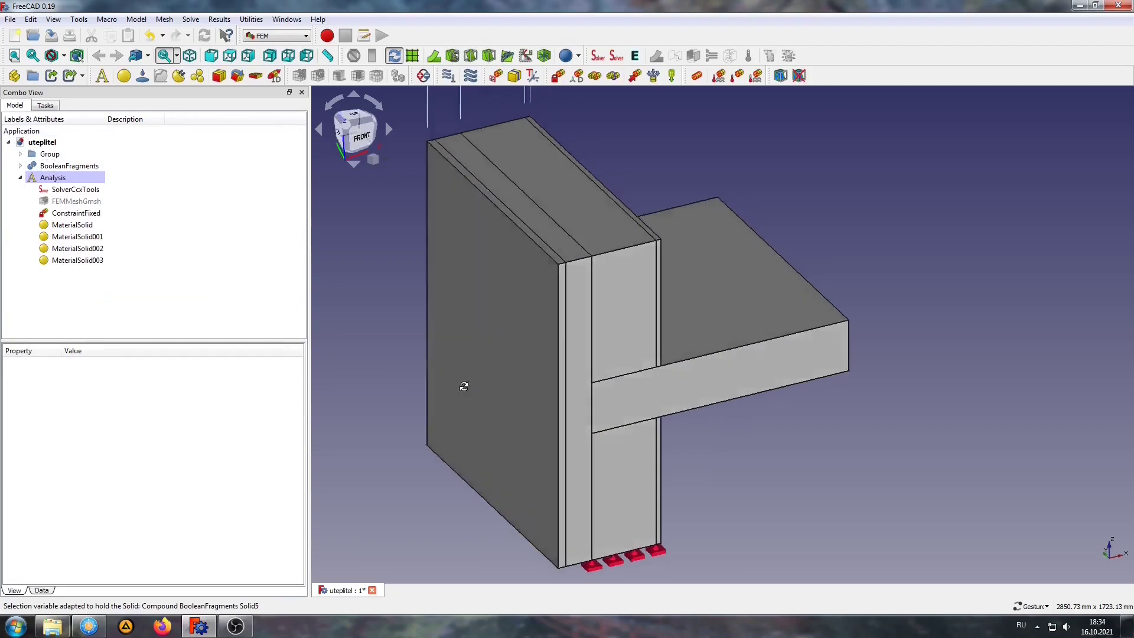
scroll(441, 388, "down", 2)
right_click_drag(492, 430, 468, 482)
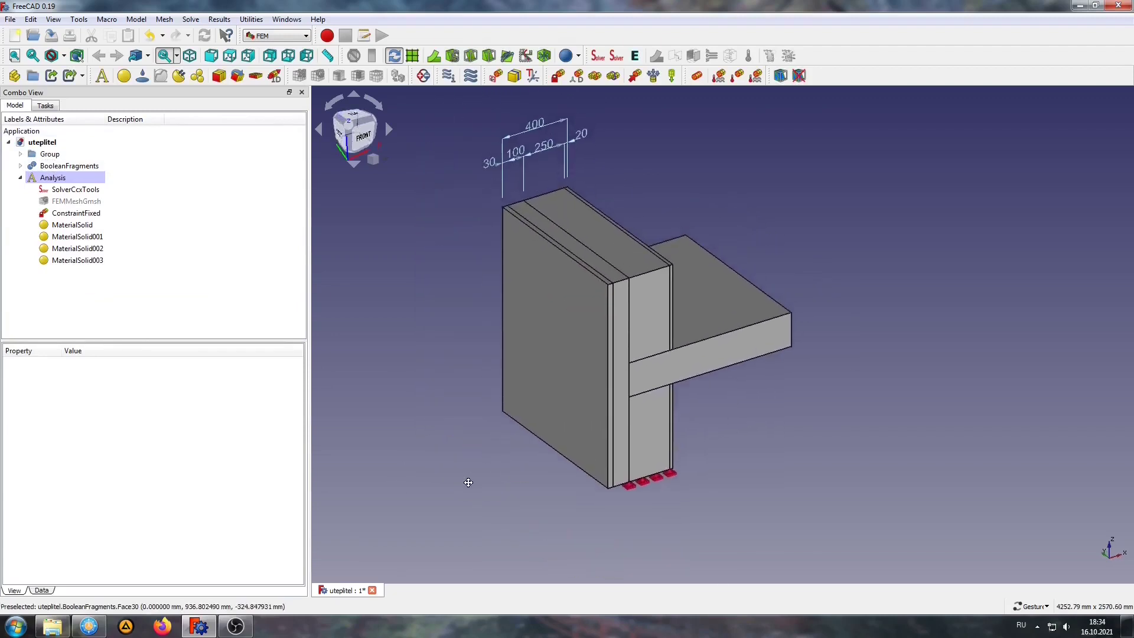
left_click(148, 177)
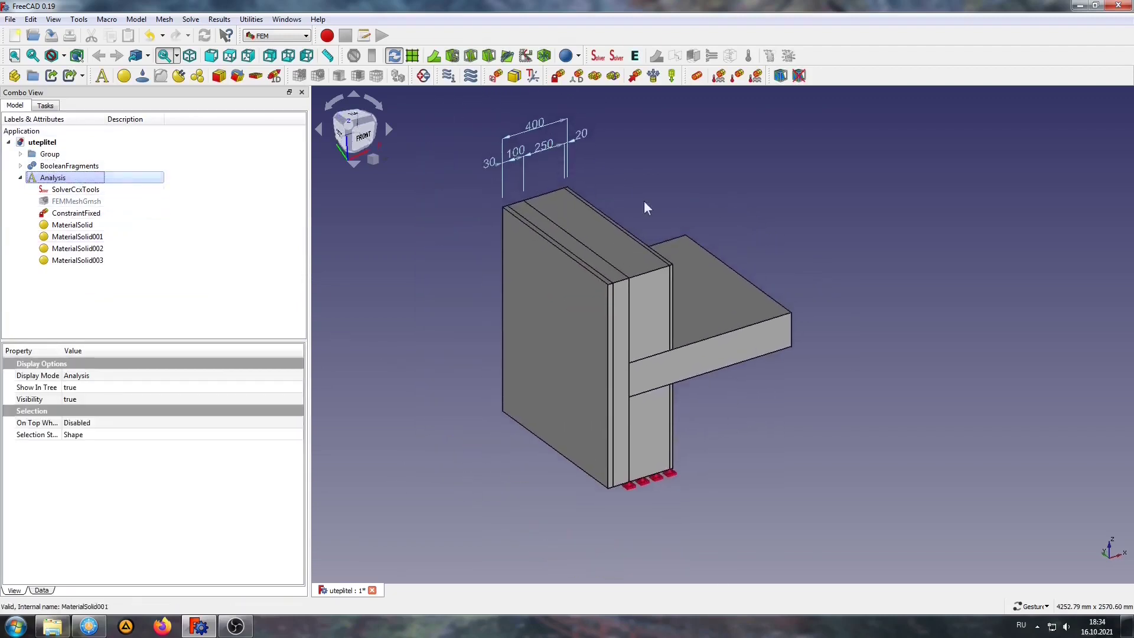
left_click(697, 75)
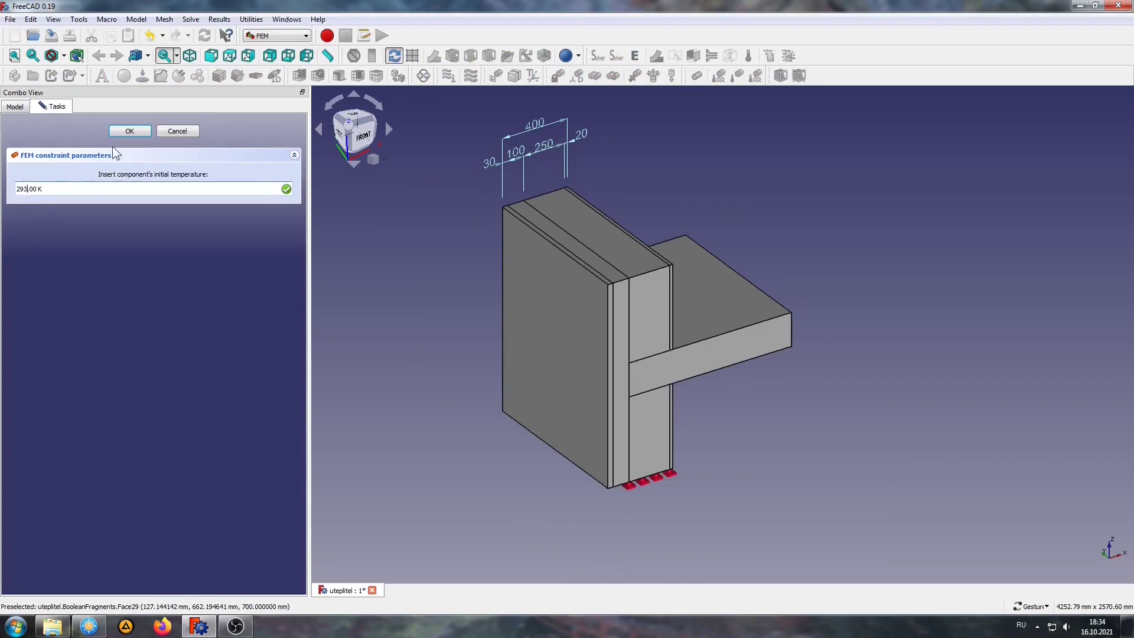
left_click(129, 130)
right_click_drag(370, 406, 349, 428)
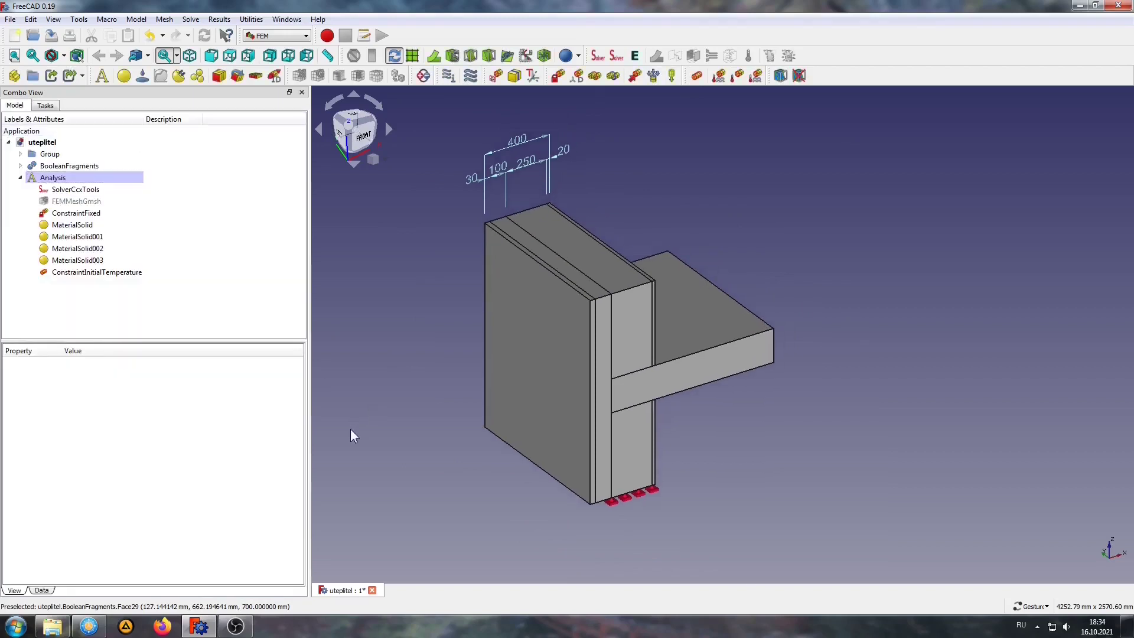
Fix the outer wall face, Face30, at 253 K with a temperature constraint.
left_click(740, 76)
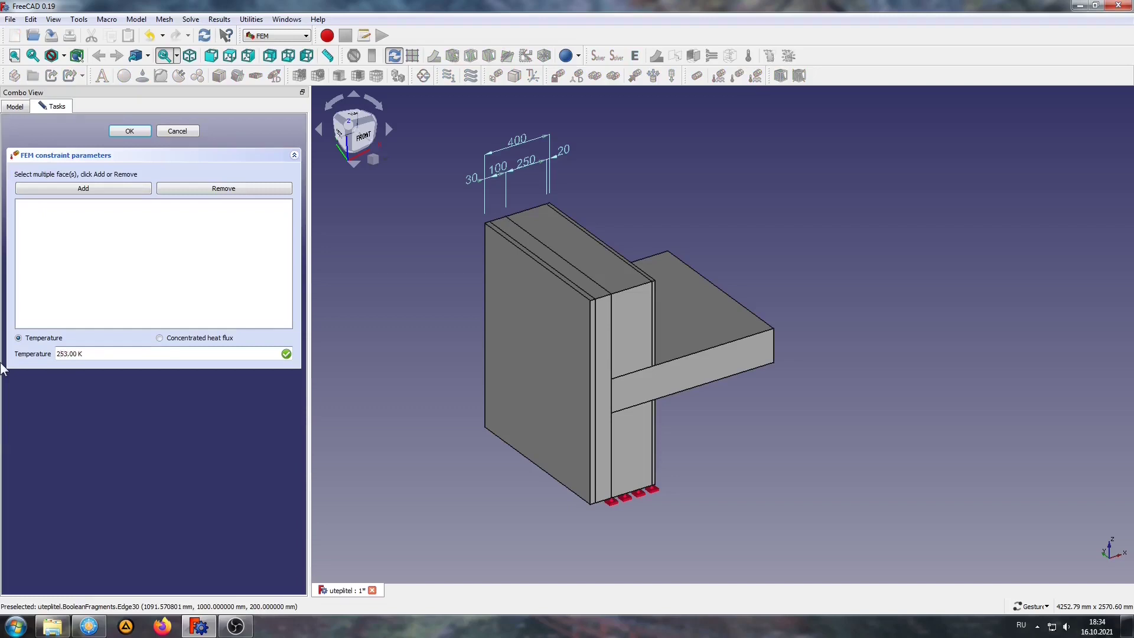
left_click(90, 189)
left_click_drag(939, 372, 484, 273)
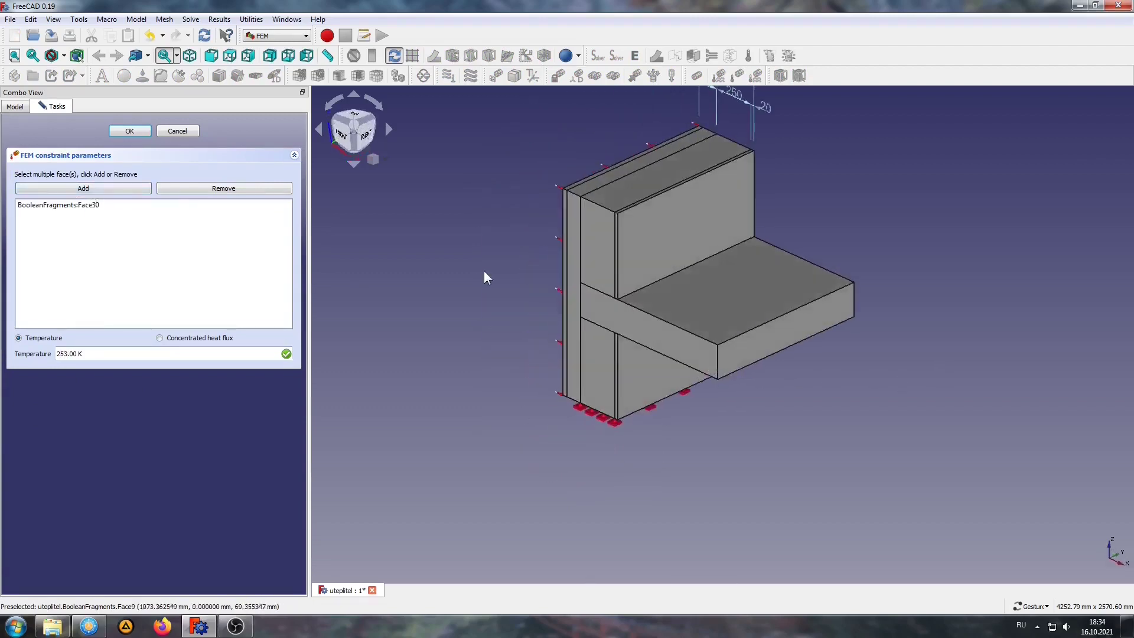
left_click(125, 135)
right_click_drag(448, 270, 349, 377)
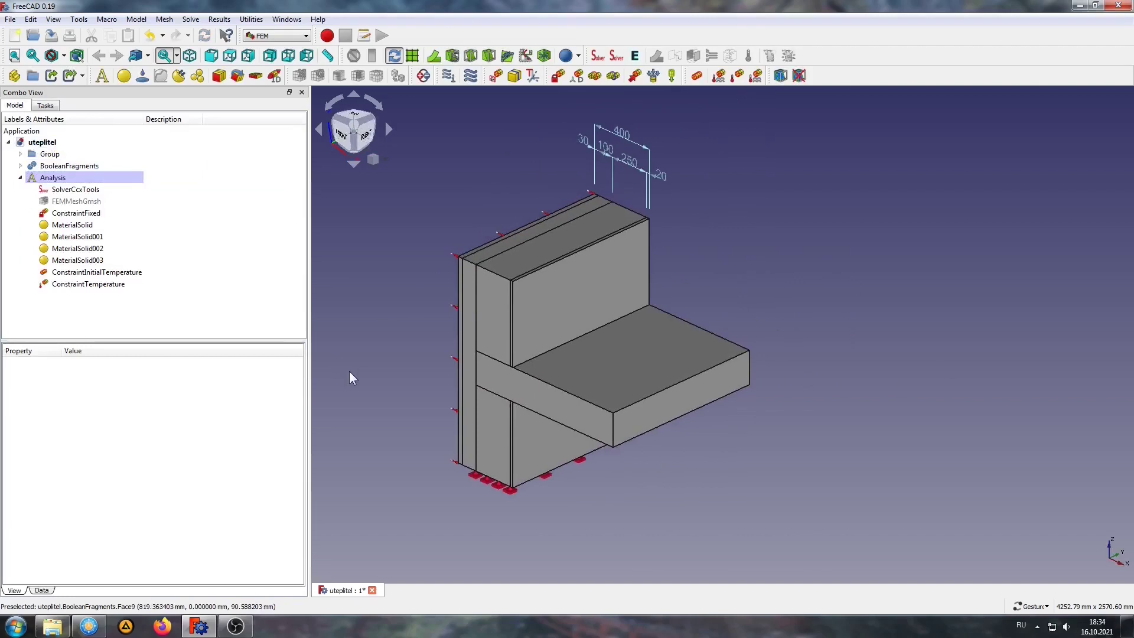
Start a surface-convection heat flux with film coefficient 9.40 W/m^2/K at 293 K.
left_click(719, 75)
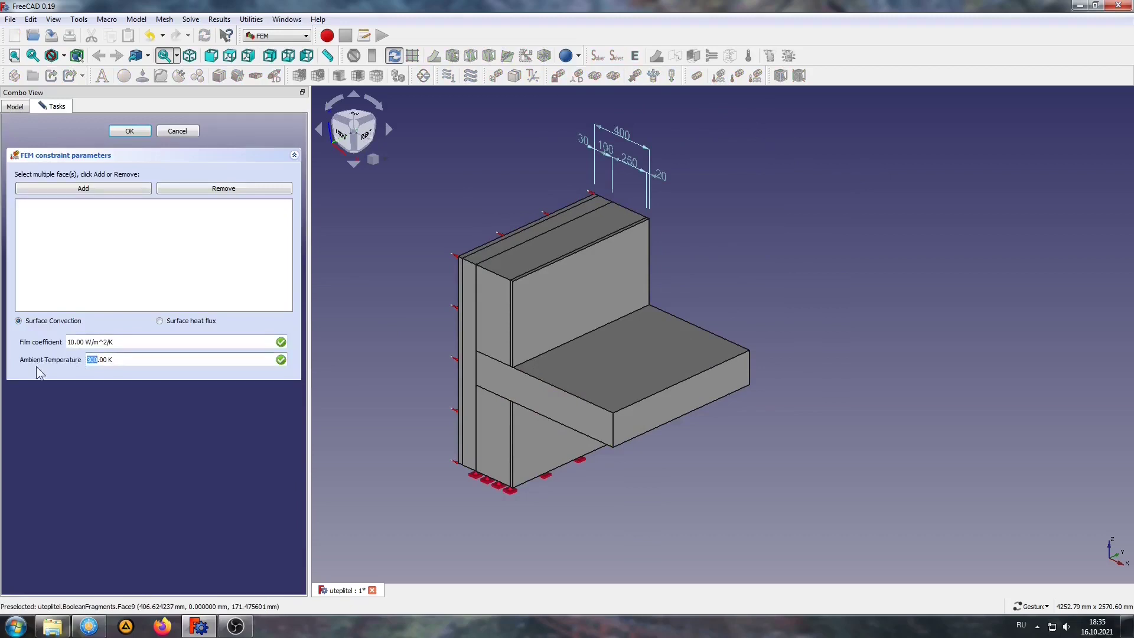
type("3")
left_click(73, 344)
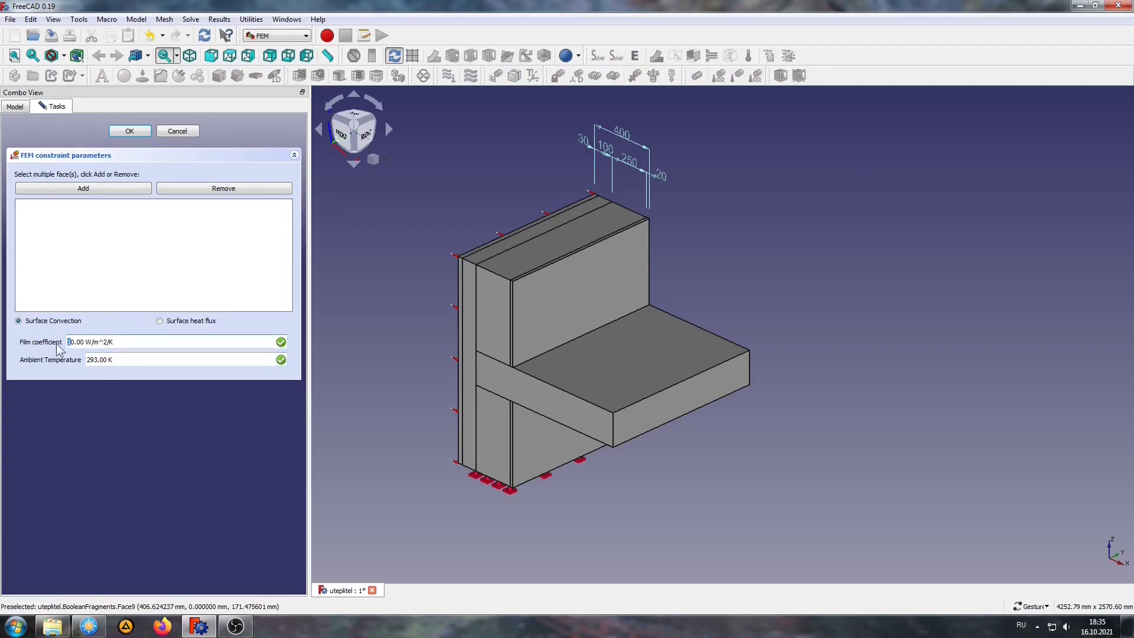
key("Delete")
key("Delete")
key("Delete")
type("9")
key("Delete")
type("4")
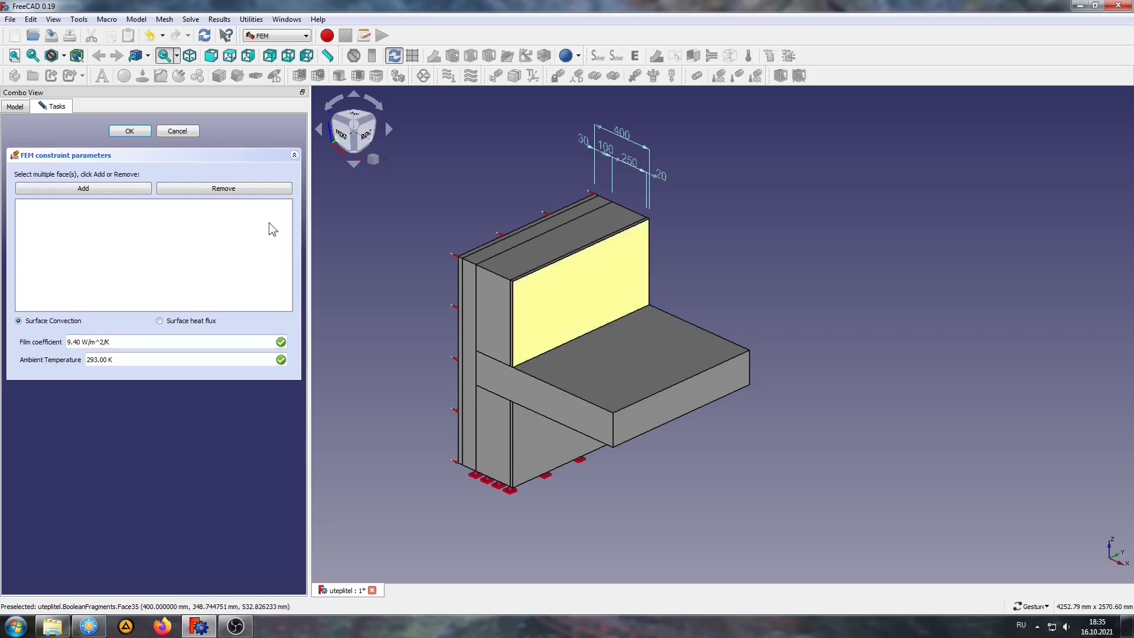
Apply the convection to room-side Faces 35, 15, 12 and 2, then confirm.
left_click(84, 190)
left_click(622, 375)
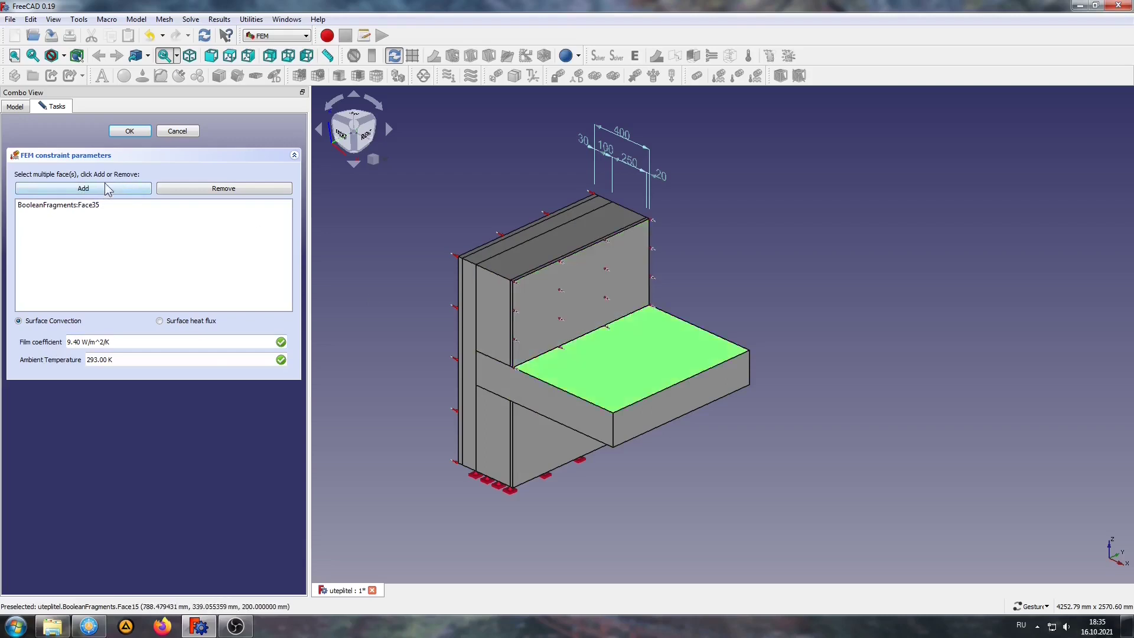
left_click(107, 189)
left_click_drag(679, 473, 707, 434)
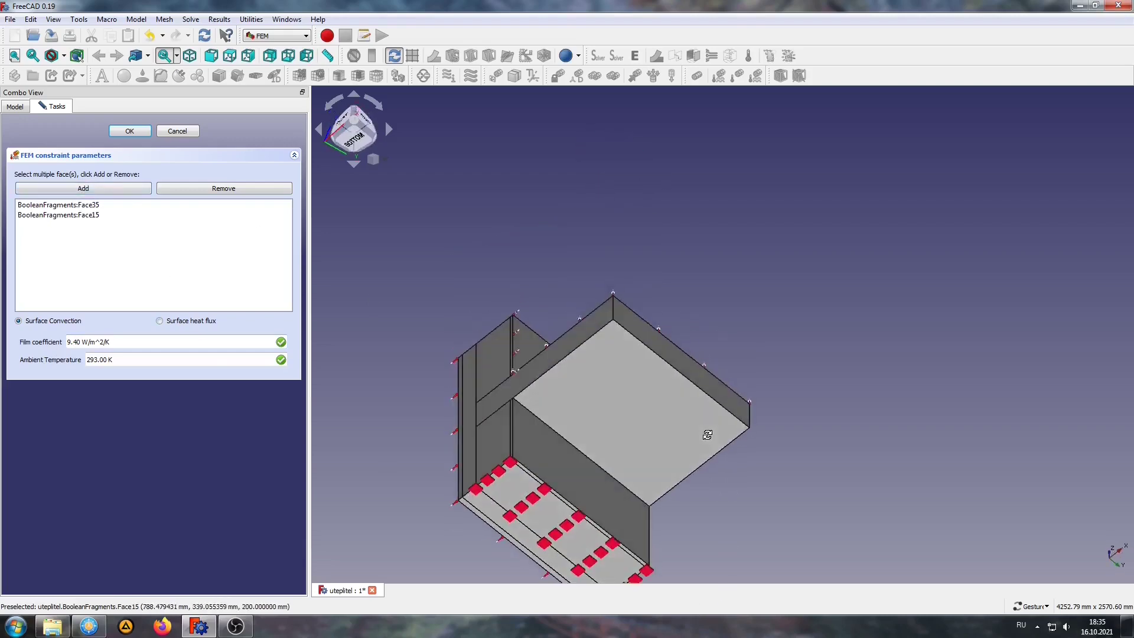
left_click(707, 435)
left_click(61, 189)
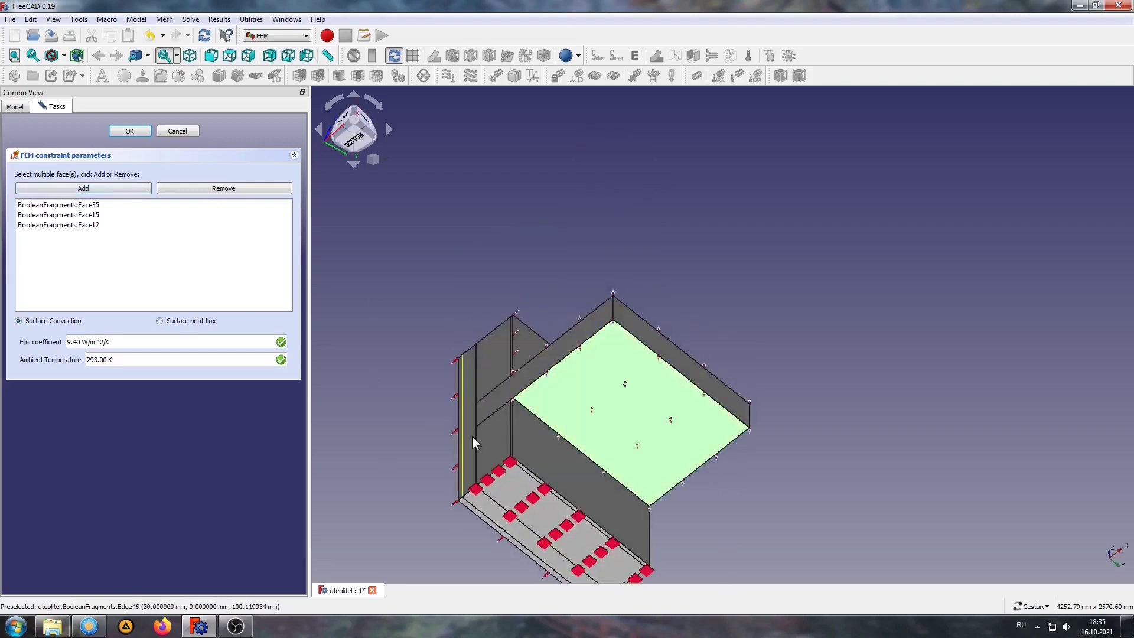
left_click(569, 467)
left_click(56, 189)
mouse_move(448, 228)
left_mouse_down()
mouse_move(519, 336)
mouse_move(672, 249)
left_mouse_up()
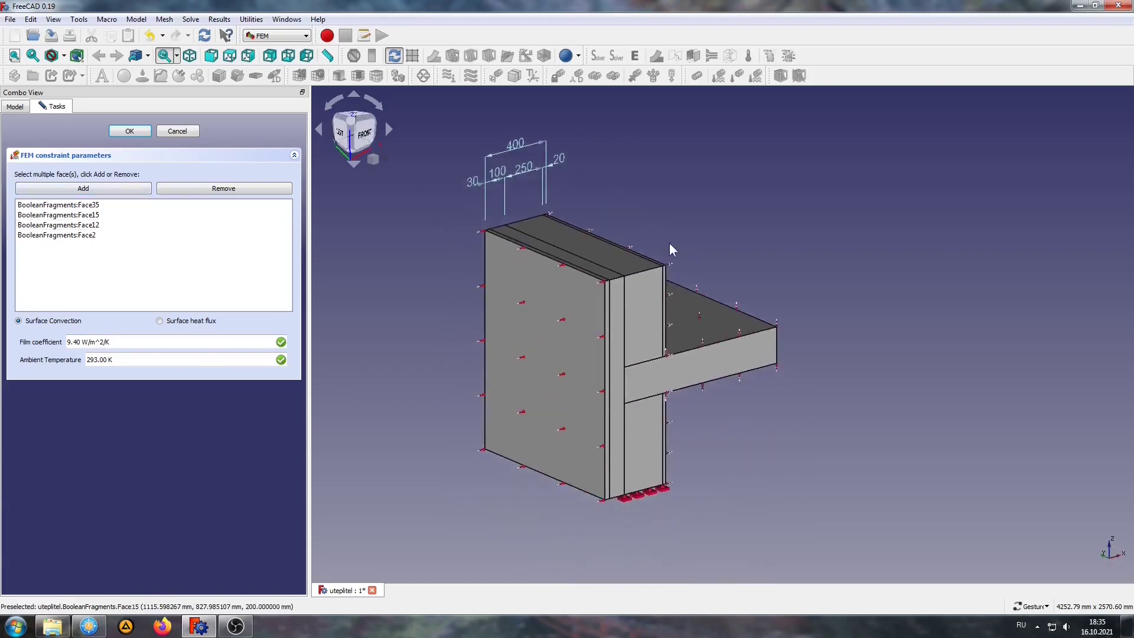
left_click(128, 132)
left_click_drag(707, 418, 682, 451)
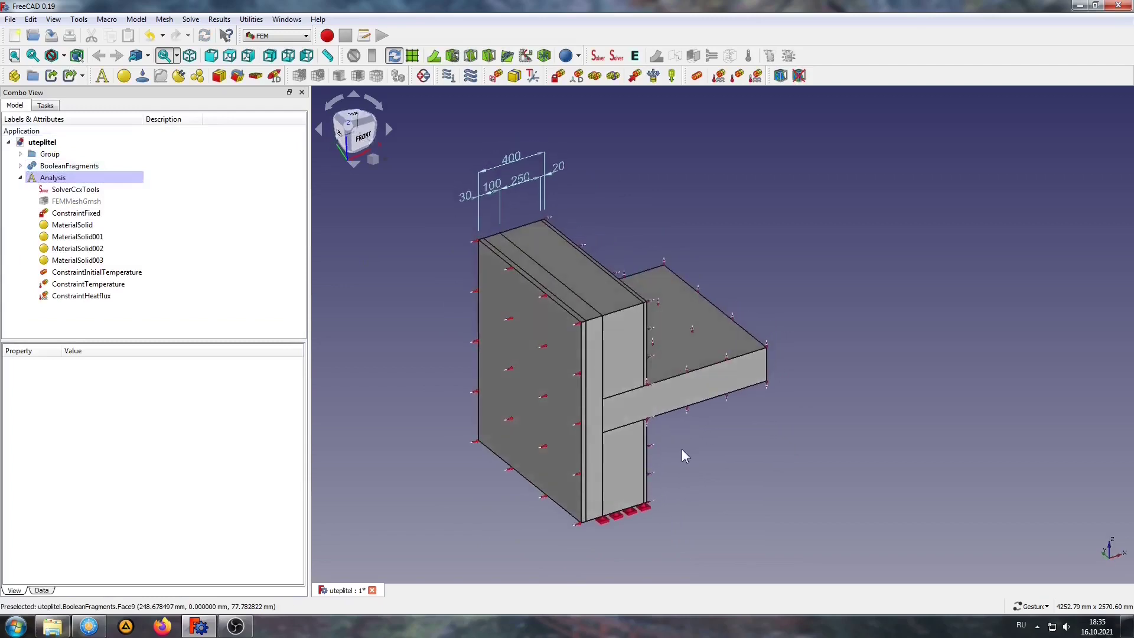
Set SolverCcxTools to Thermo mechanical, write the .inp file, and run CalculiX to completion.
double_click(89, 191)
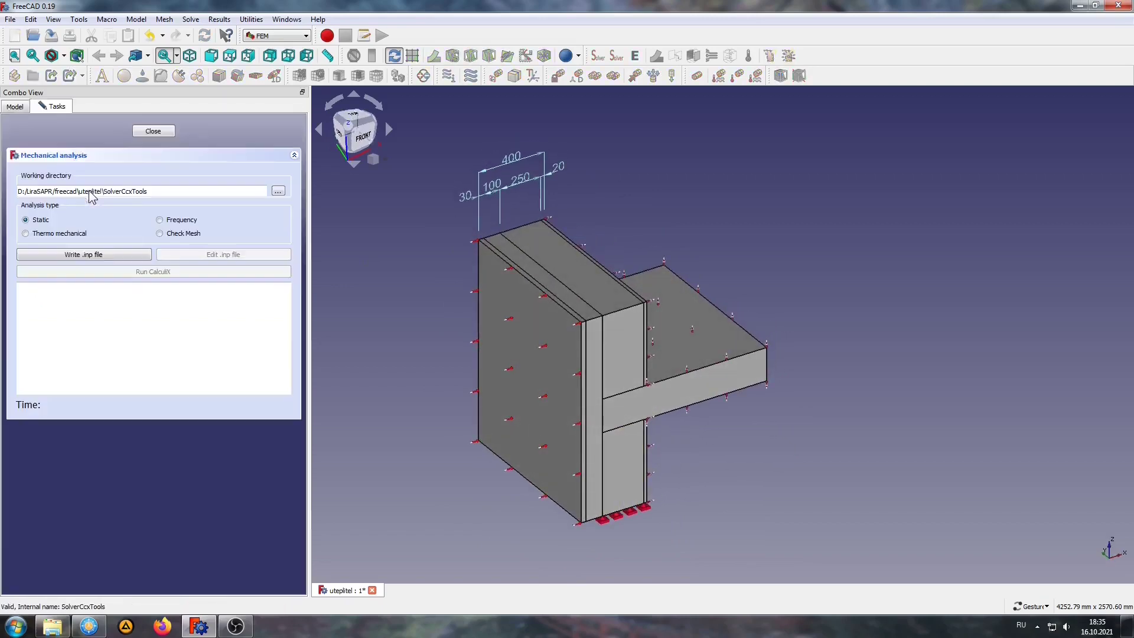
left_click(30, 234)
left_click(78, 258)
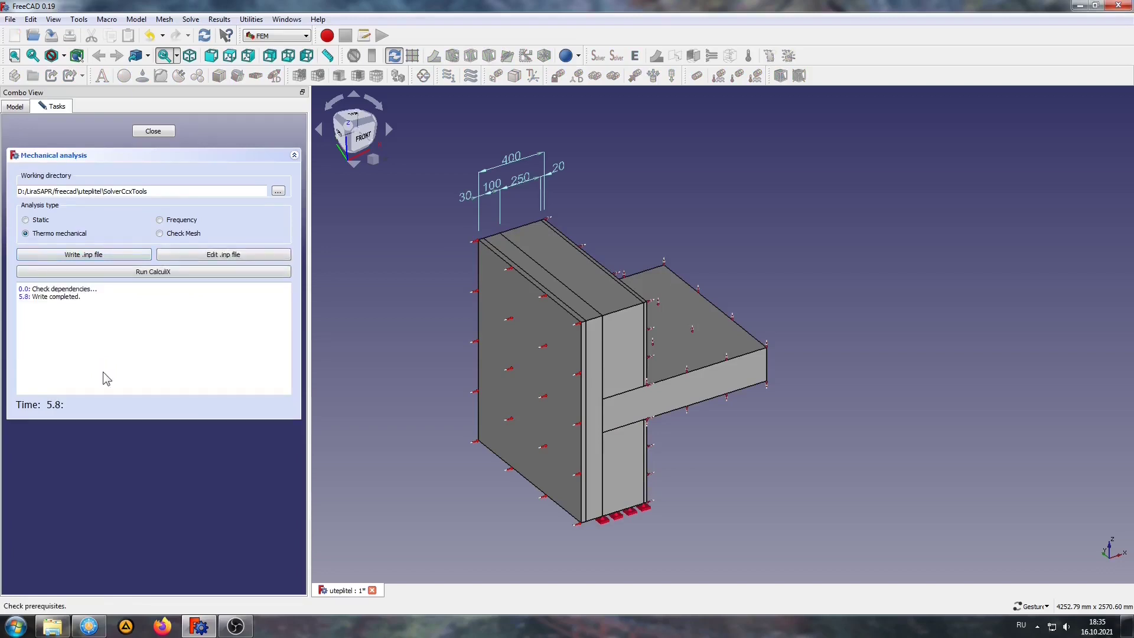
left_click(155, 273)
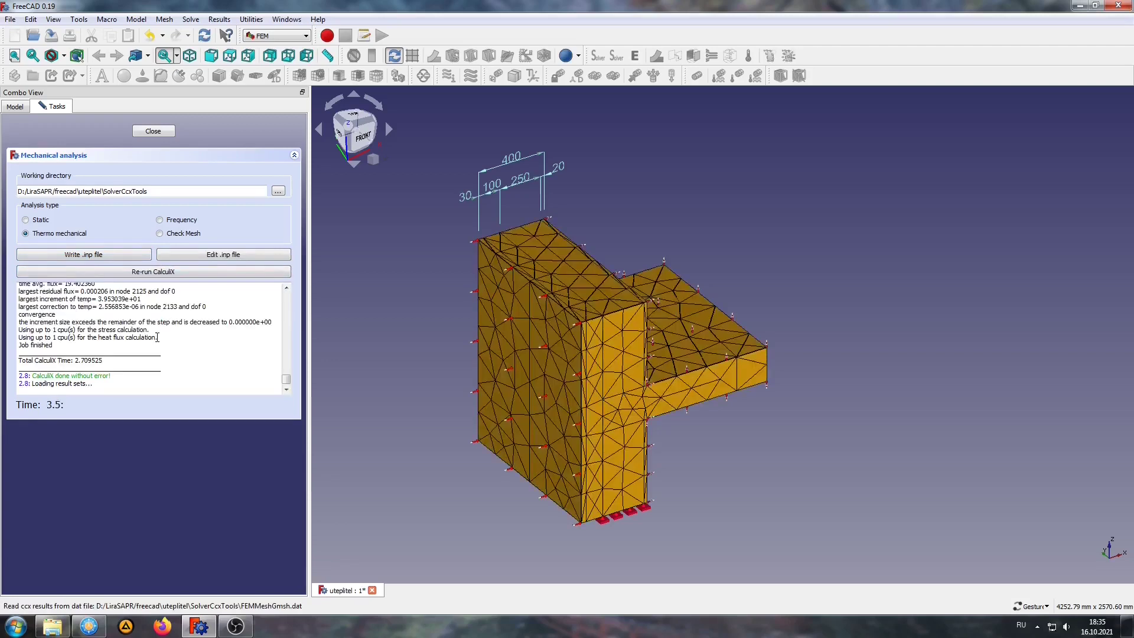
right_click_drag(443, 437, 471, 424)
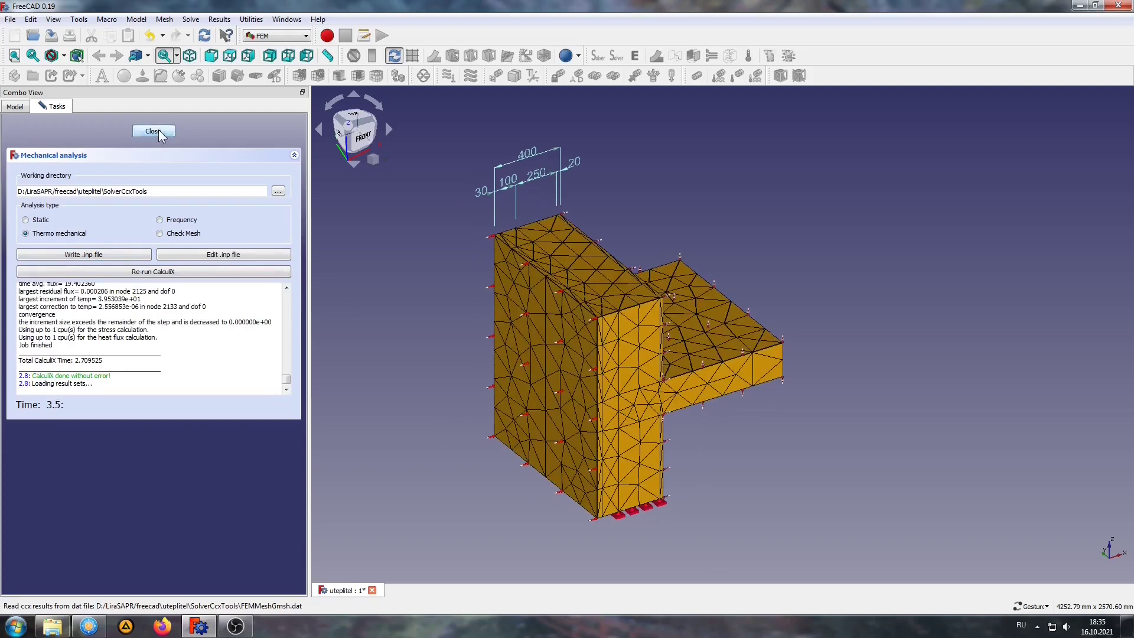
Show CCX_Results as Temperature (253–292.98 K) at displacement factor 0, then add a result pipeline.
left_click(159, 130)
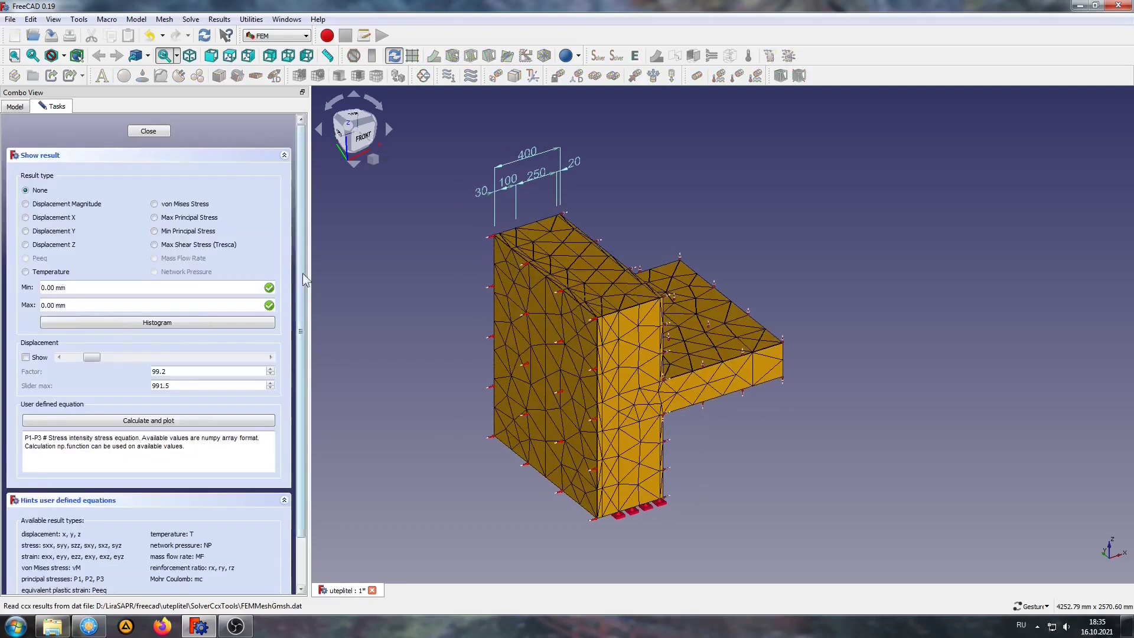
left_click(26, 357)
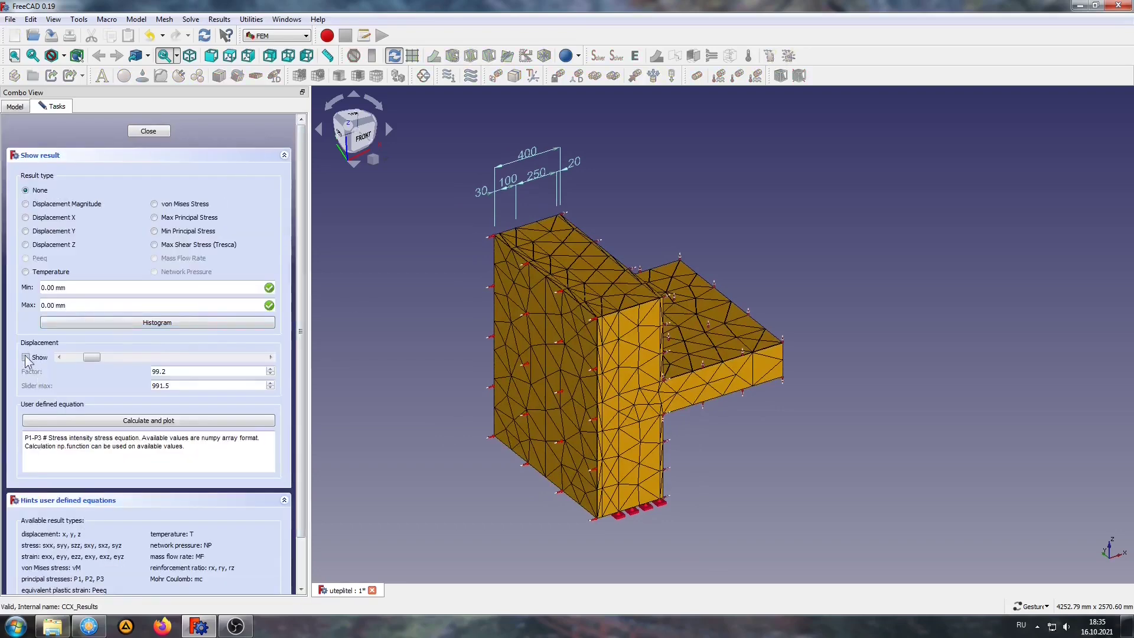
left_click(45, 271)
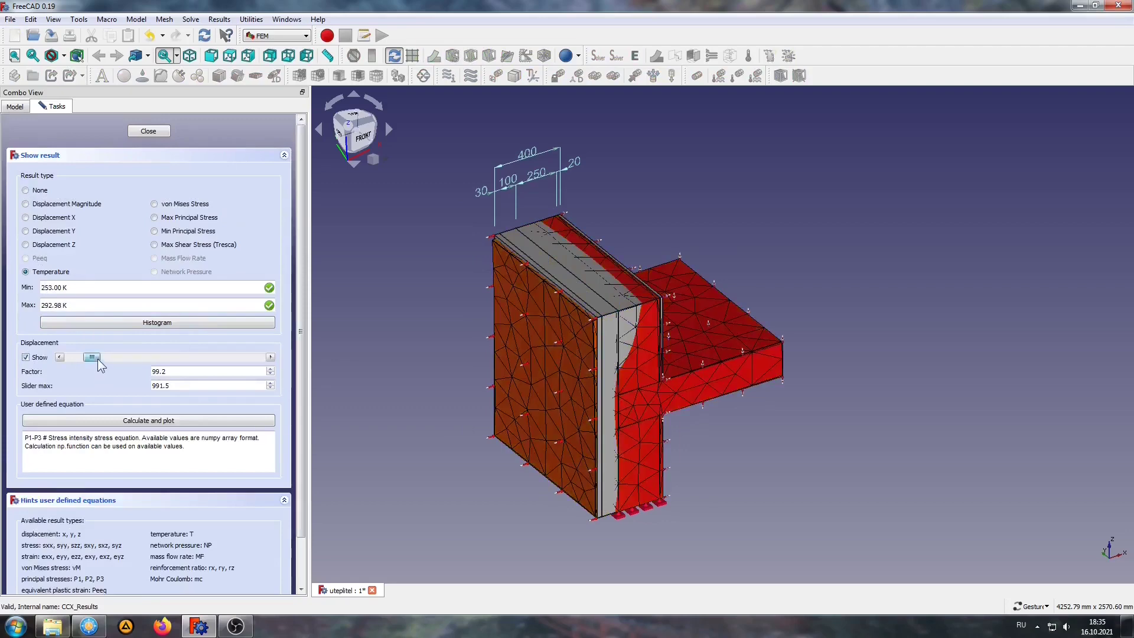
left_click_drag(98, 359, 166, 358)
left_click(61, 357)
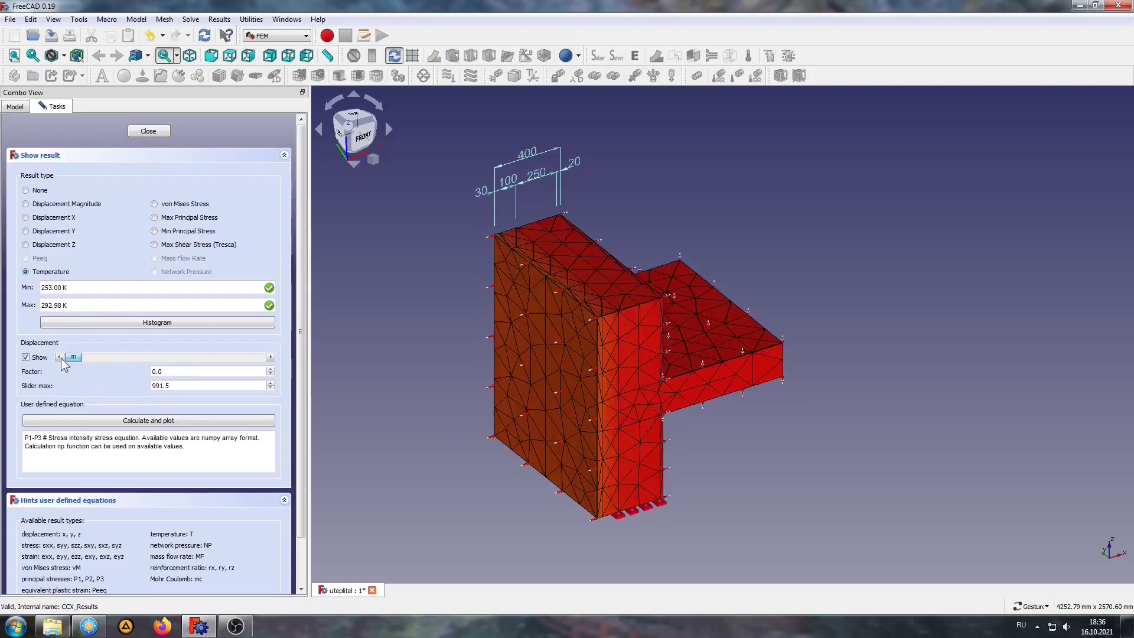
left_click(148, 131)
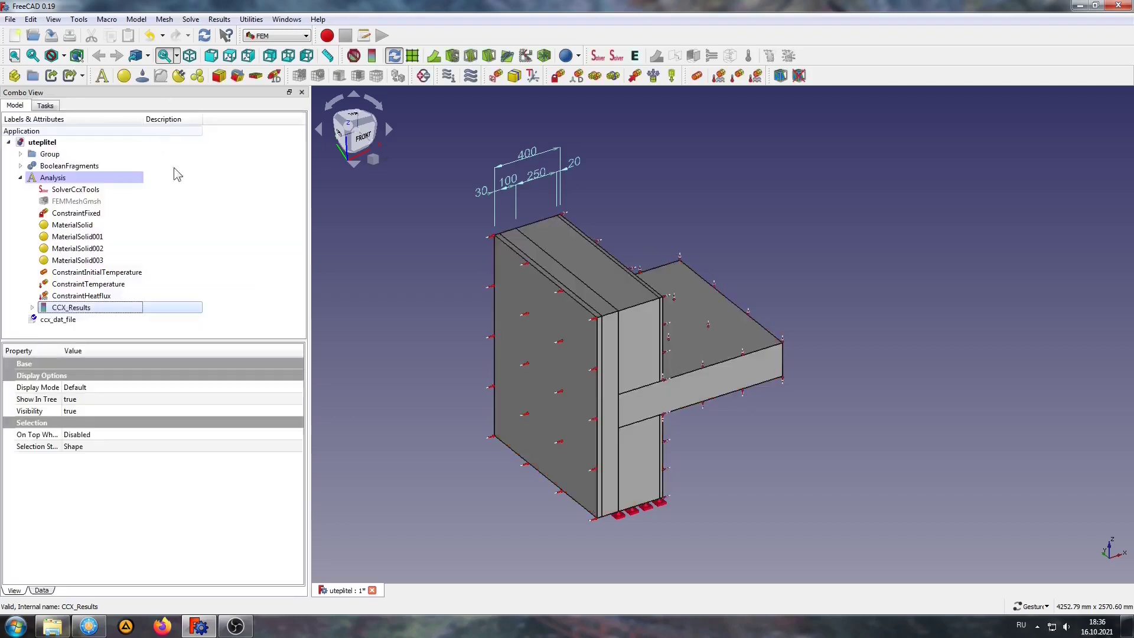
left_click(412, 55)
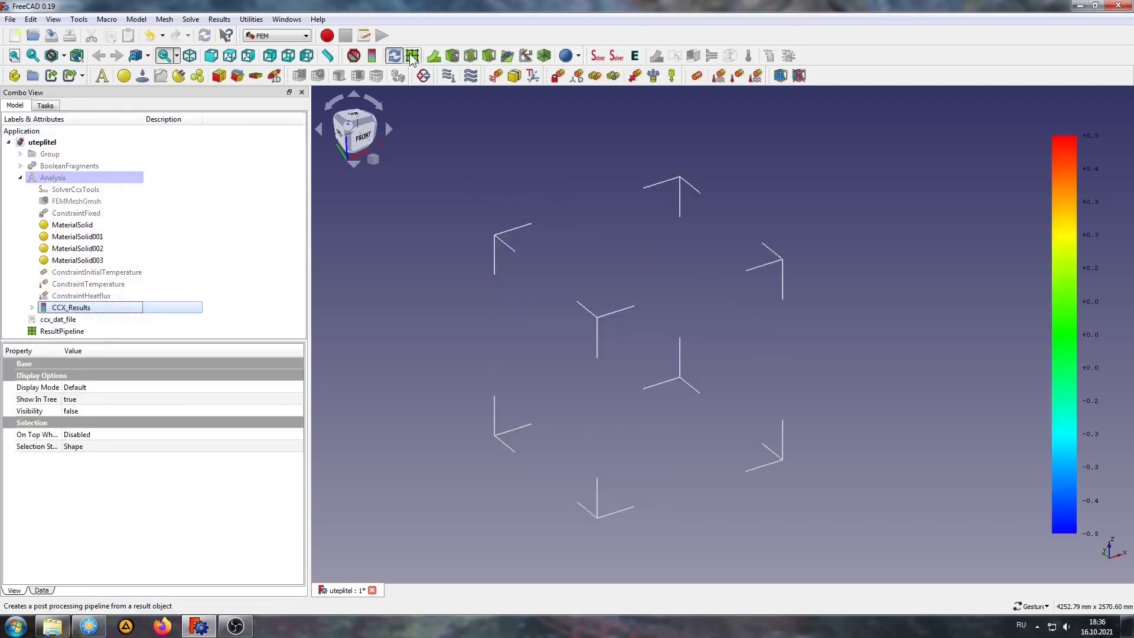
Display the ResultPipeline in Surface mode coloured by the Temperature field.
double_click(62, 328)
left_click(101, 174)
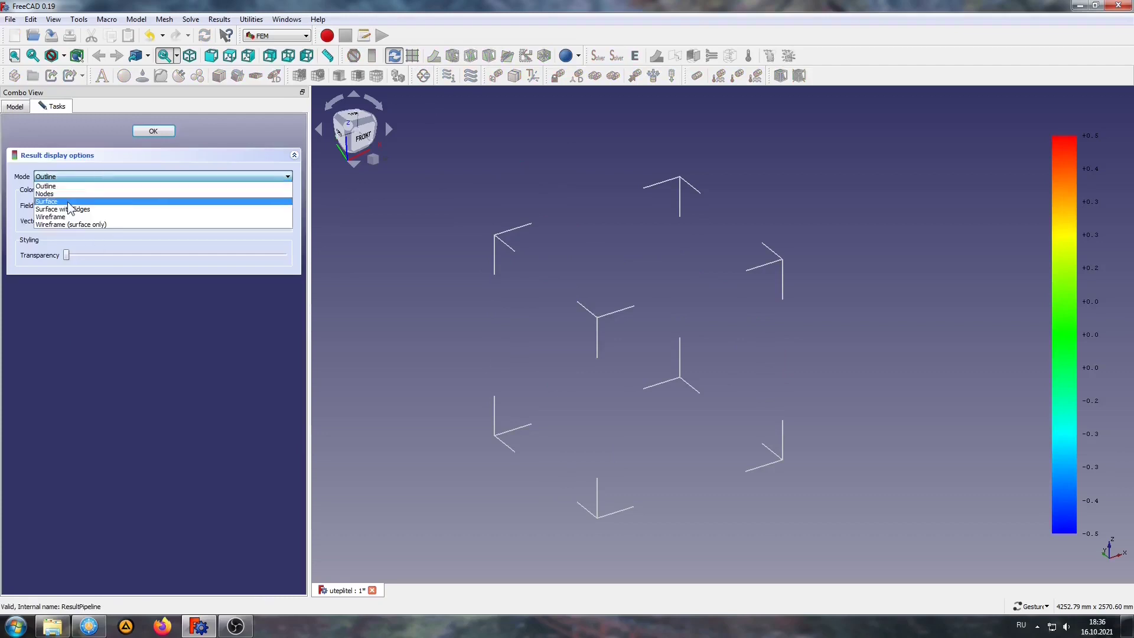
left_click(61, 201)
left_click(101, 205)
scroll(95, 248, "down", 4)
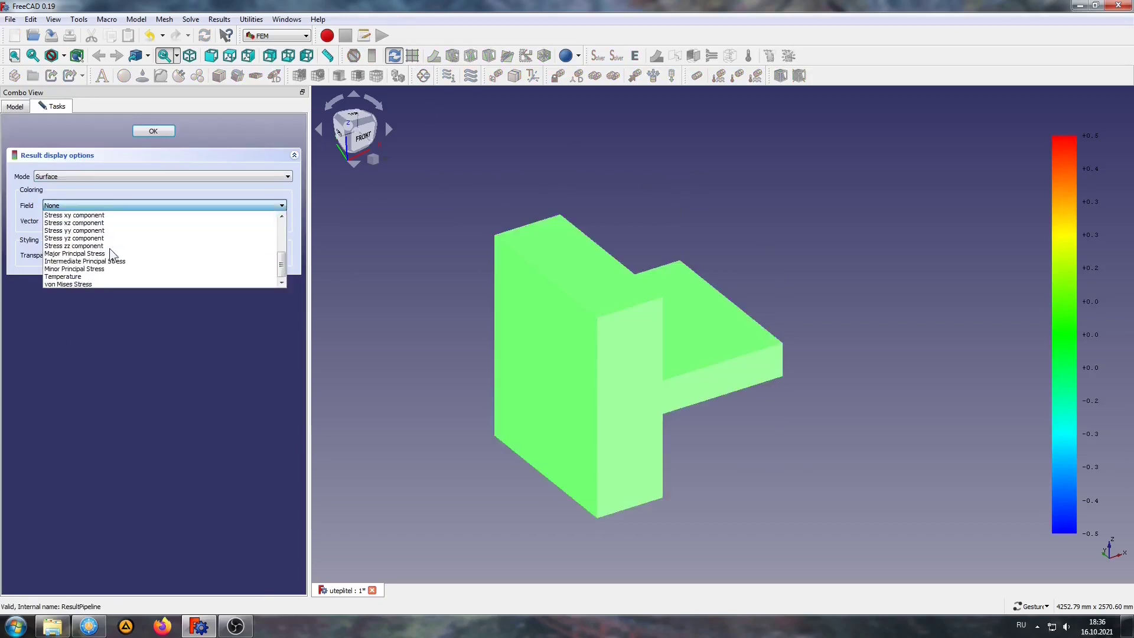
left_click(58, 280)
left_click(149, 132)
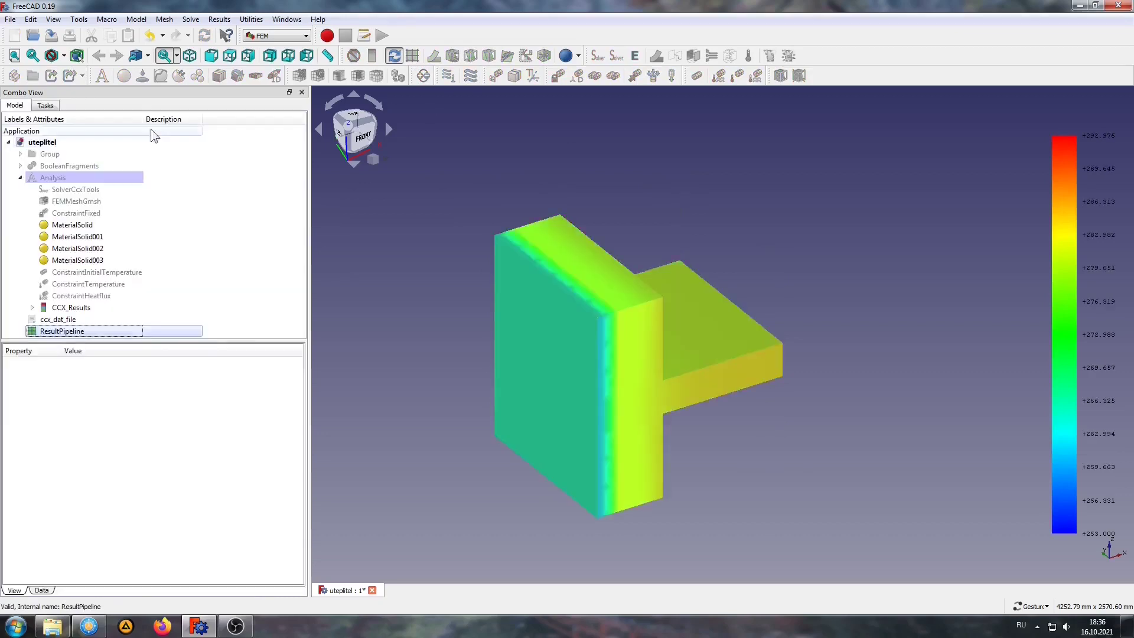
Orbit and zoom the 3D view to inspect the 253–293 K temperature gradient.
left_click_drag(813, 491, 708, 414)
scroll(625, 402, "up", 2)
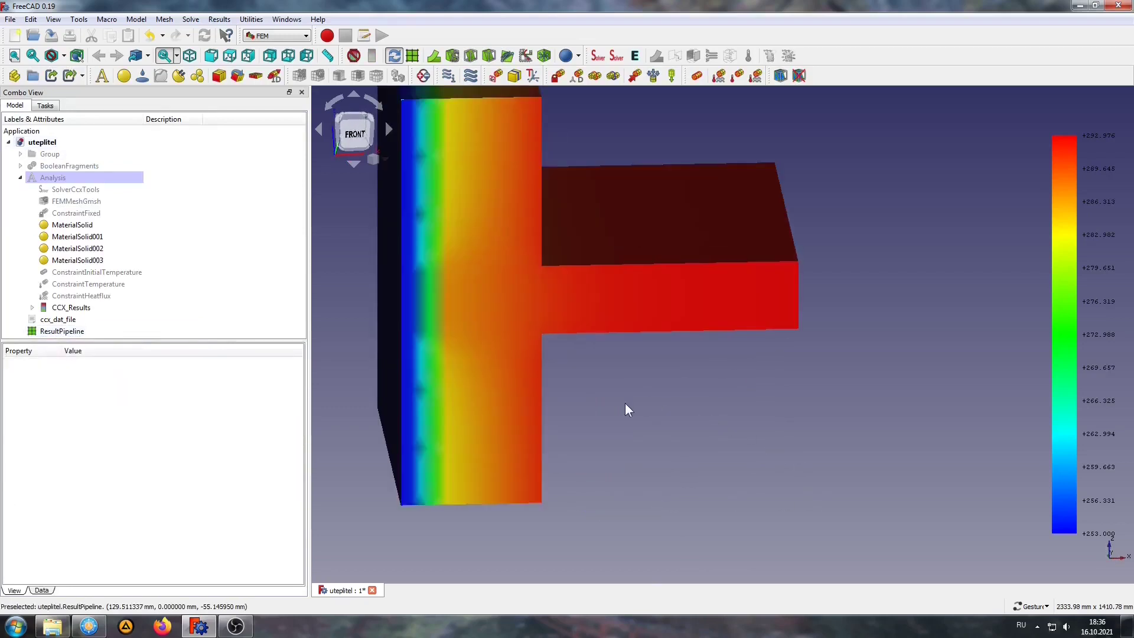
scroll(689, 459, "up", 2)
left_click_drag(680, 485, 721, 368)
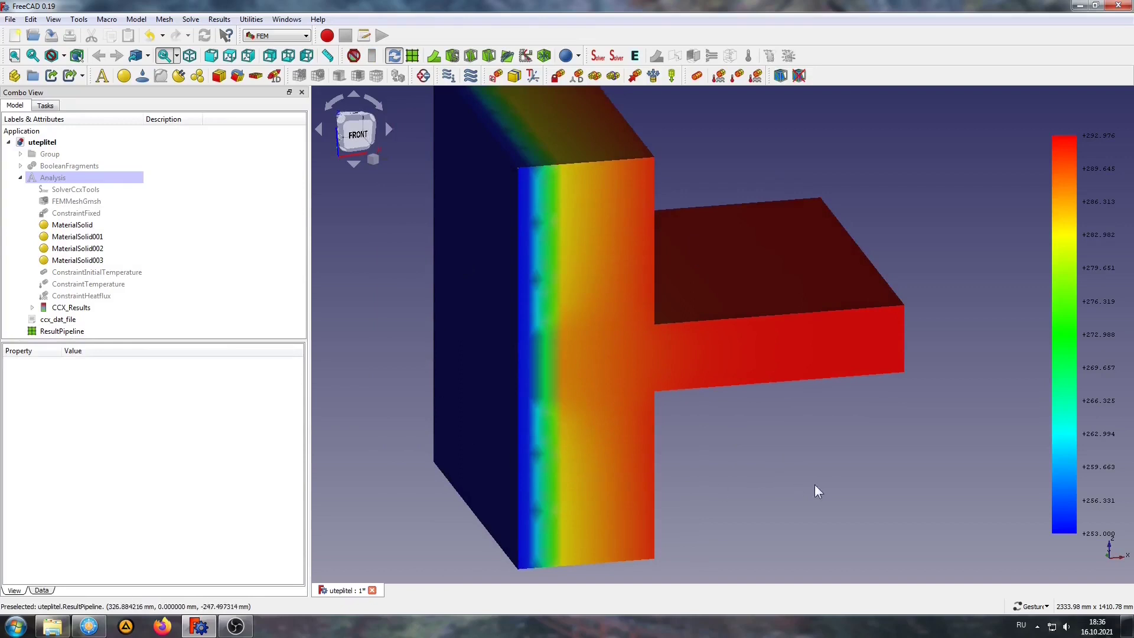
left_click_drag(811, 480, 770, 467)
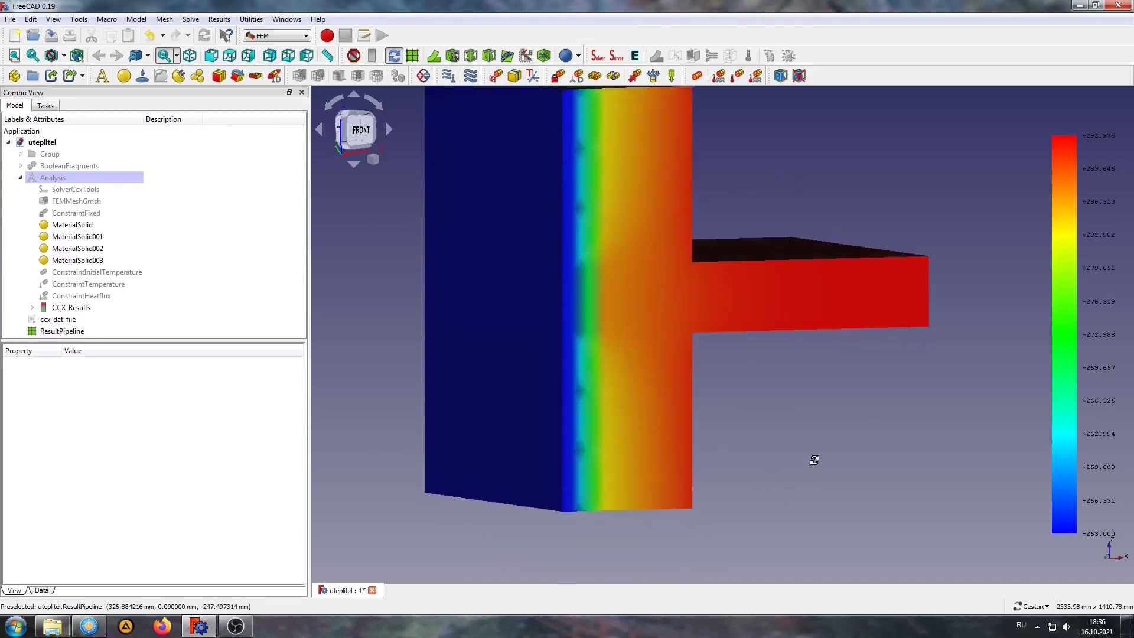
Snap to an exact front view and save it as picture 001 in D:\test.
left_click(357, 130)
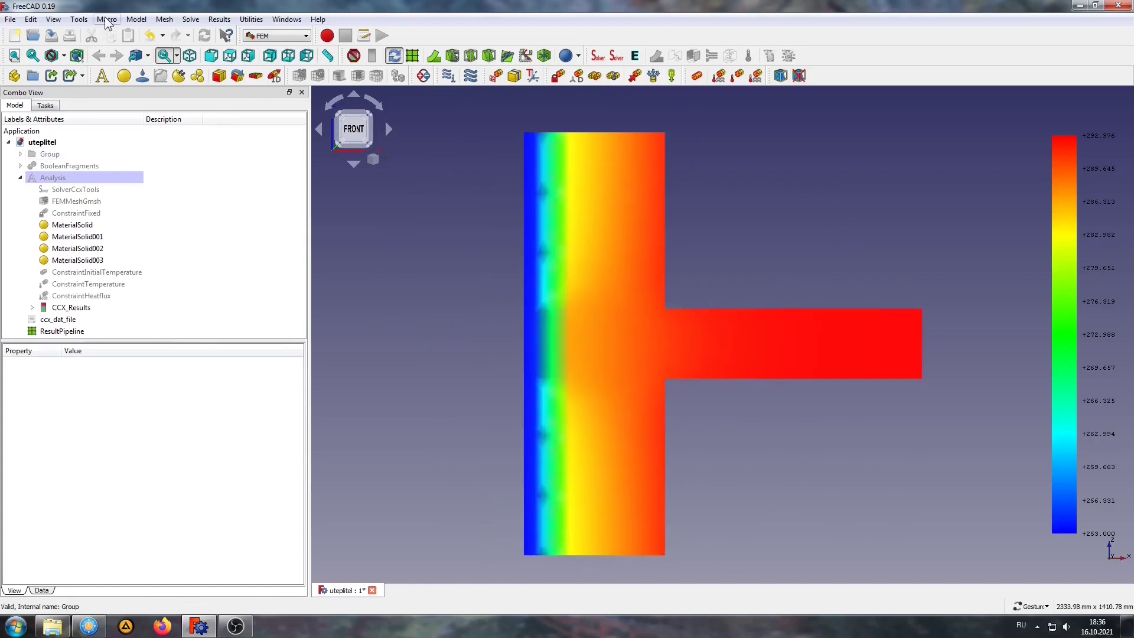
left_click(79, 19)
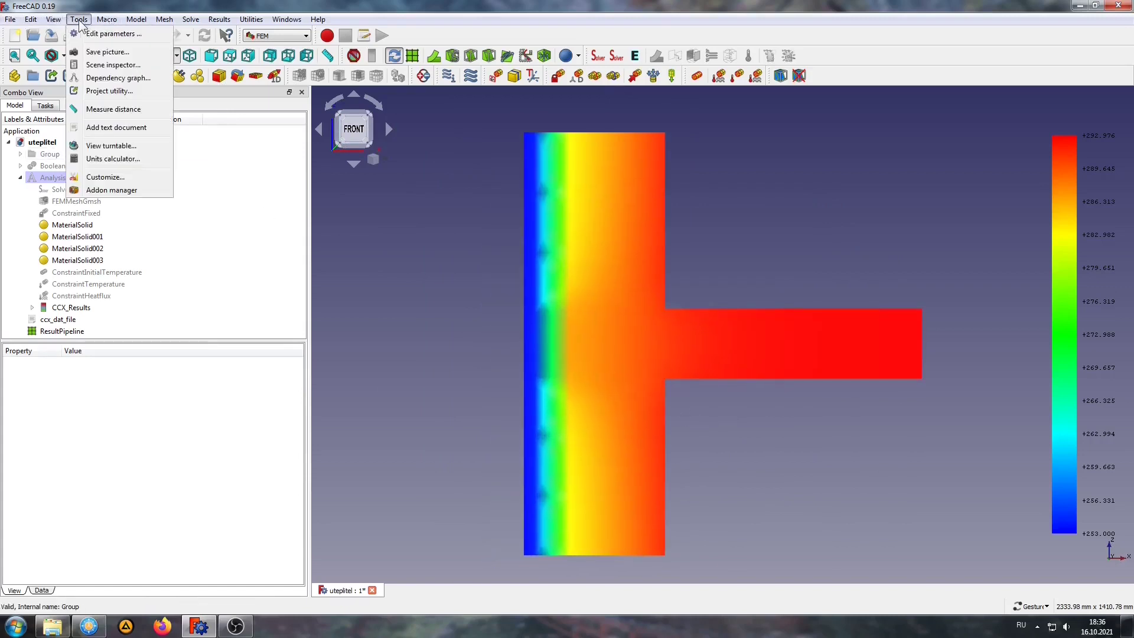
left_click(83, 54)
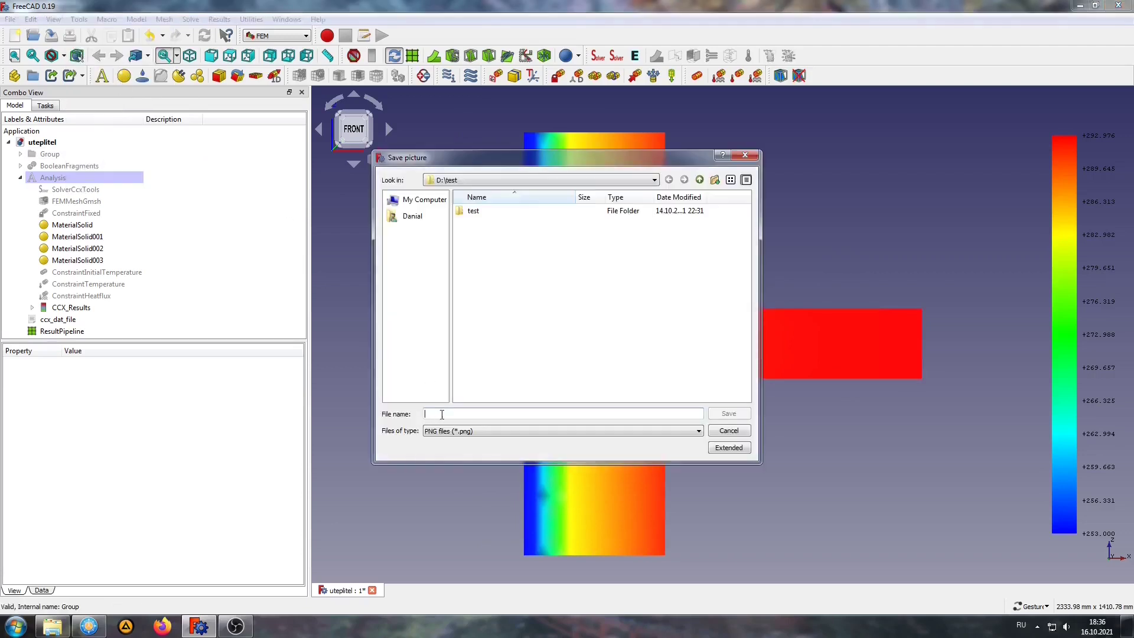
type("001")
left_click(728, 414)
Orbit and zoom the wall–slab junction into an isometric view.
scroll(472, 269, "down", 3)
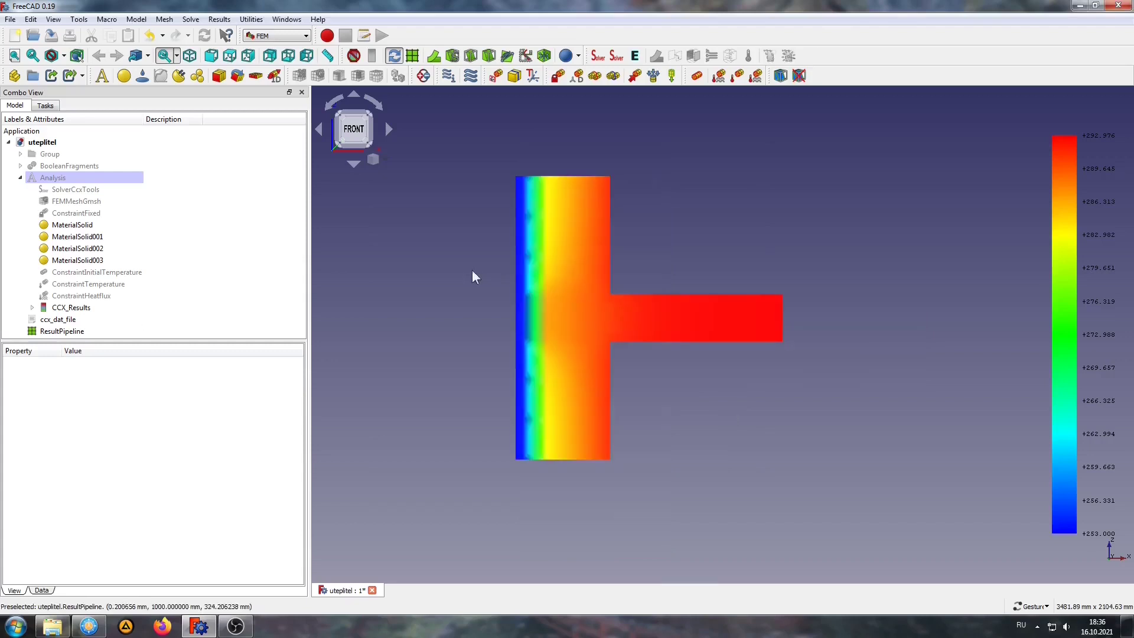
left_click_drag(473, 269, 560, 337)
scroll(661, 230, "up", 2)
scroll(633, 180, "up", 2)
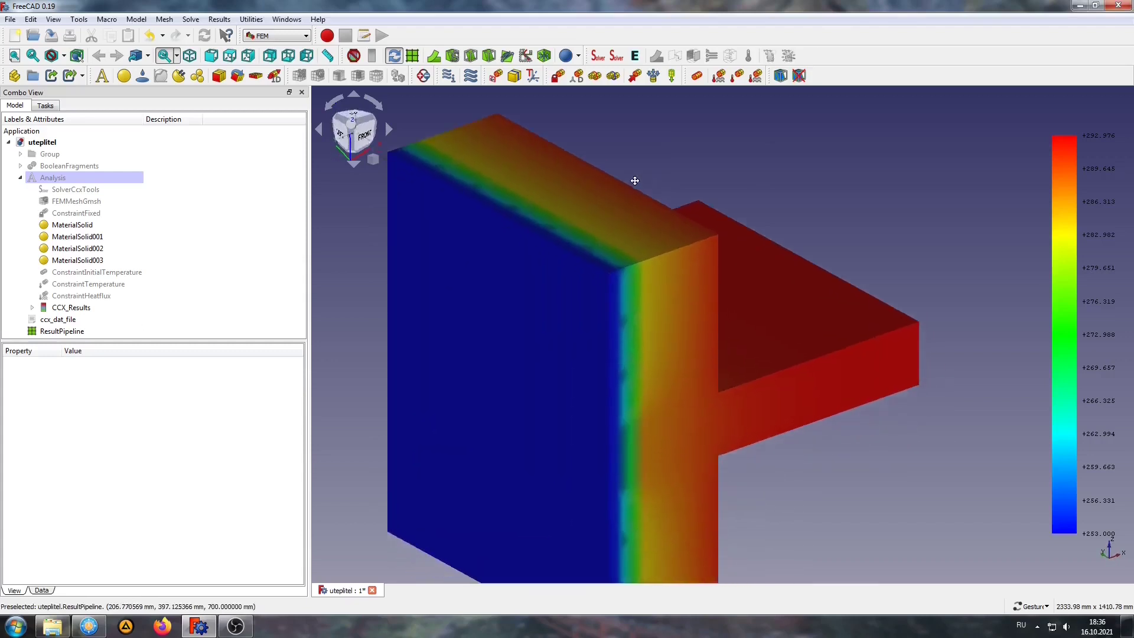
scroll(594, 228, "up", 1)
scroll(595, 227, "down", 1)
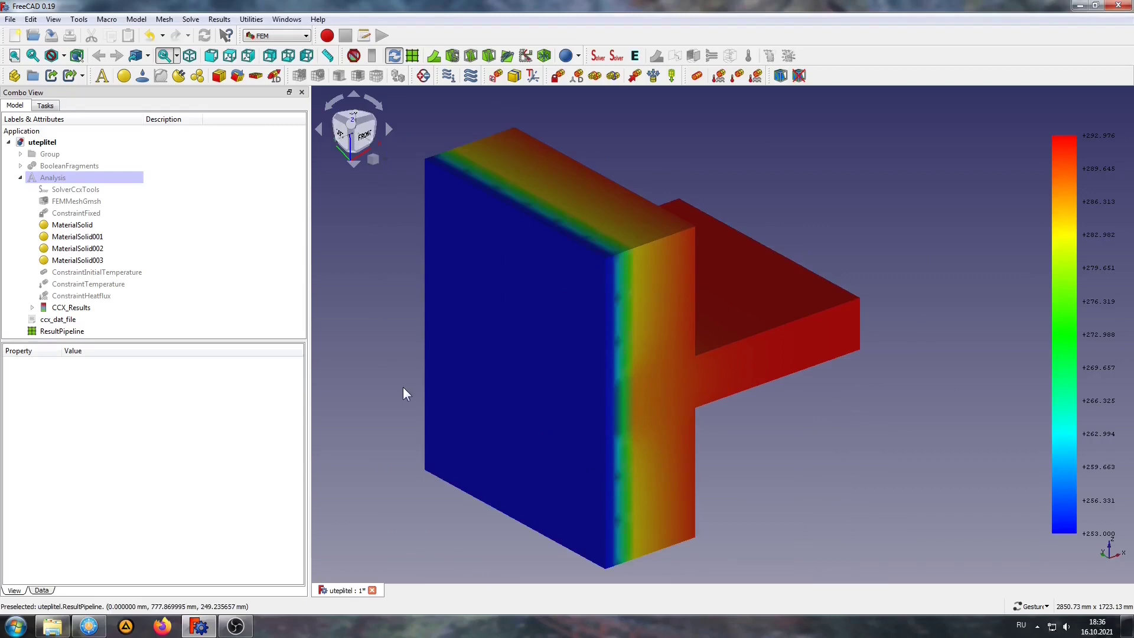
Add a Data along a line filter from (0, 500, 450) to (400, 500, 450).
left_click(508, 57)
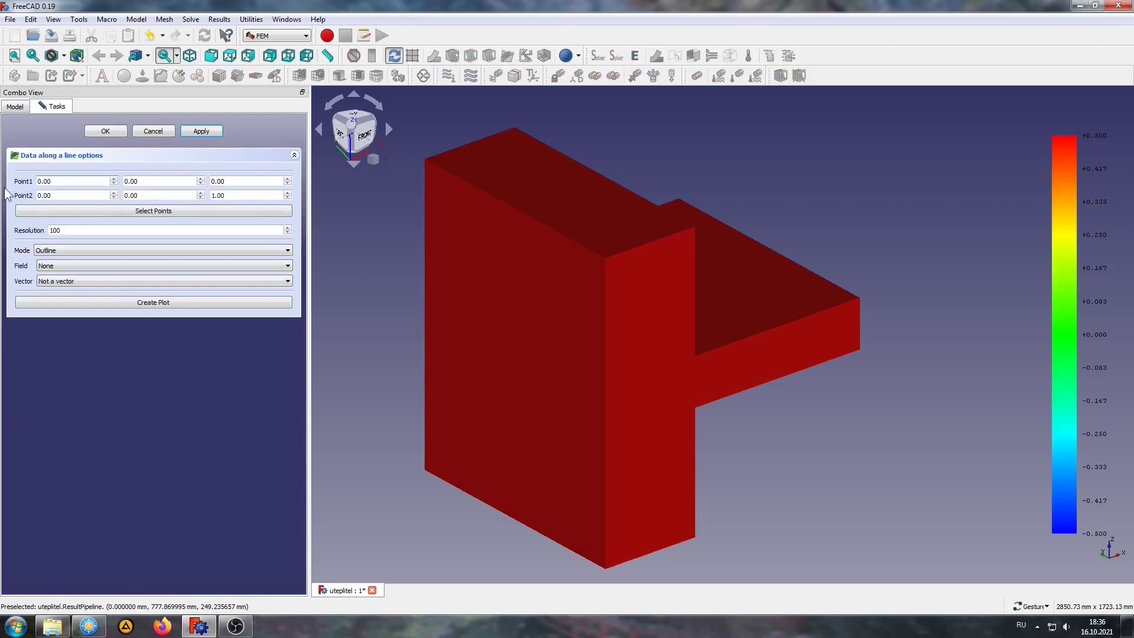
left_click_drag(52, 195, 30, 196)
type("400")
left_click_drag(142, 180, 103, 196)
key("BackSpace")
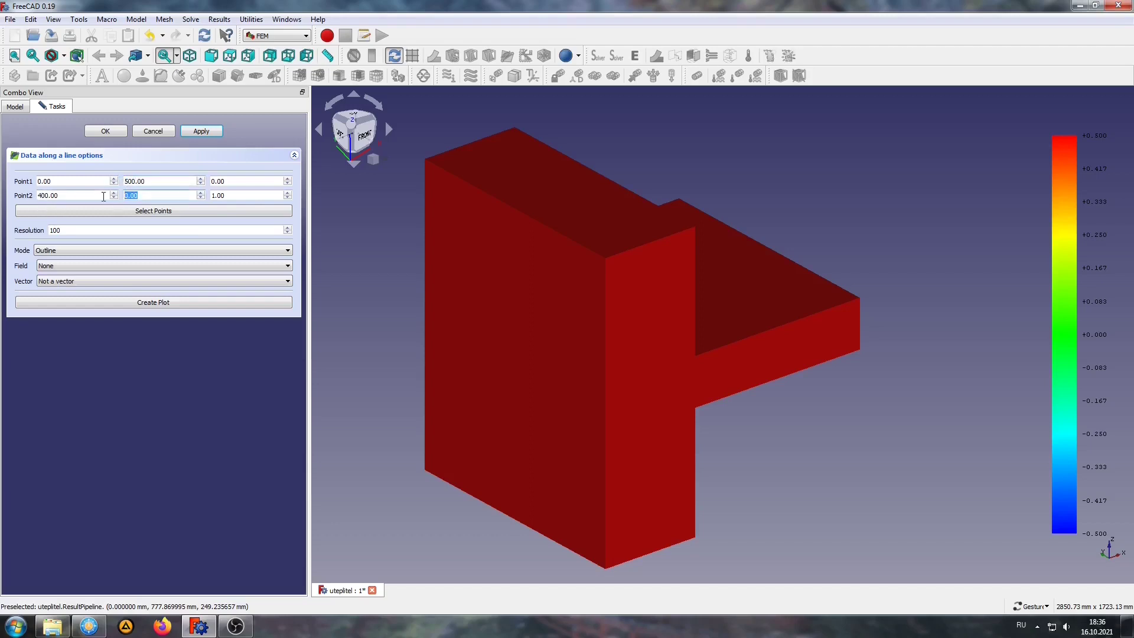
type("50")
left_click(239, 181)
left_click_drag(239, 181, 209, 182)
type("450")
key("Tab")
type("45")
Set the line filter to Surface mode with the Temperature field and apply it.
left_click(66, 249)
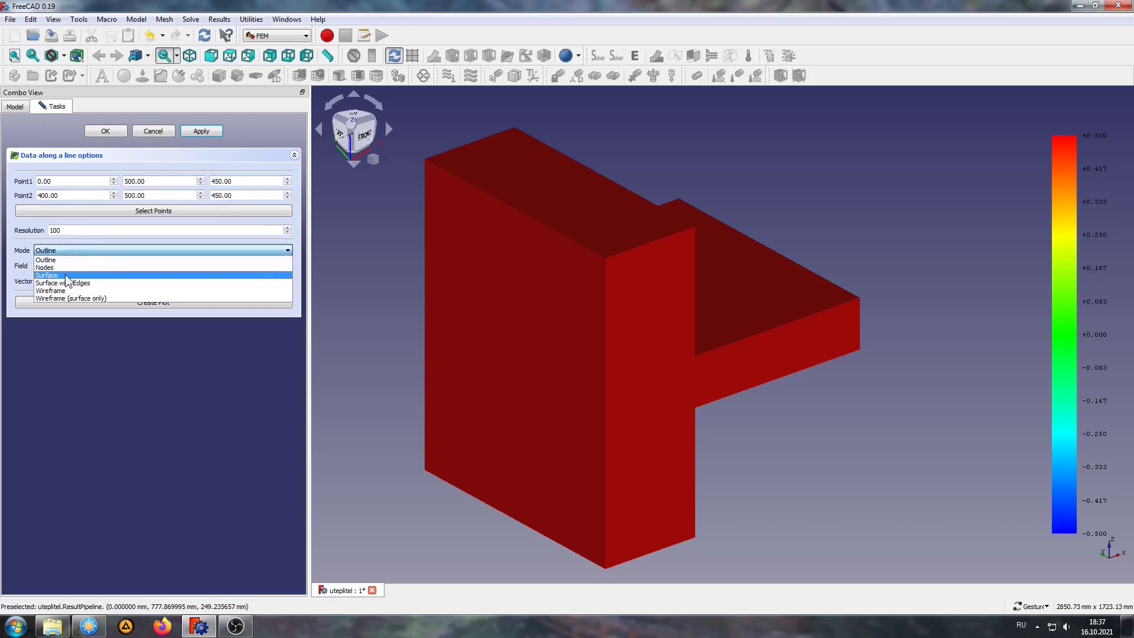
left_click(66, 276)
left_click(69, 263)
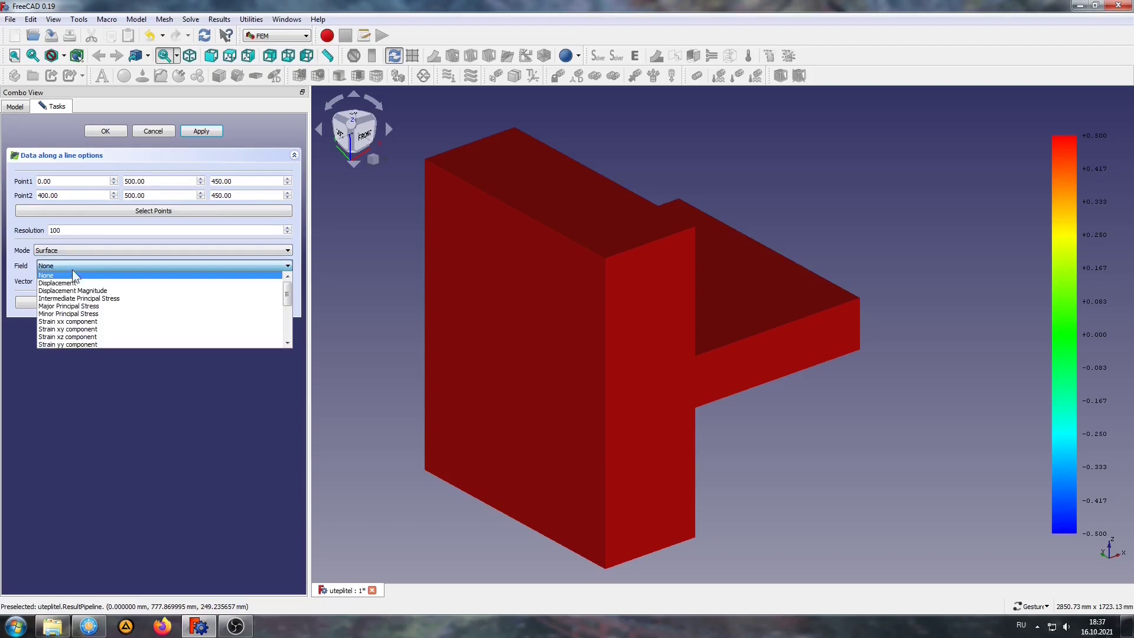
scroll(101, 302, "down", 5)
left_click(76, 321)
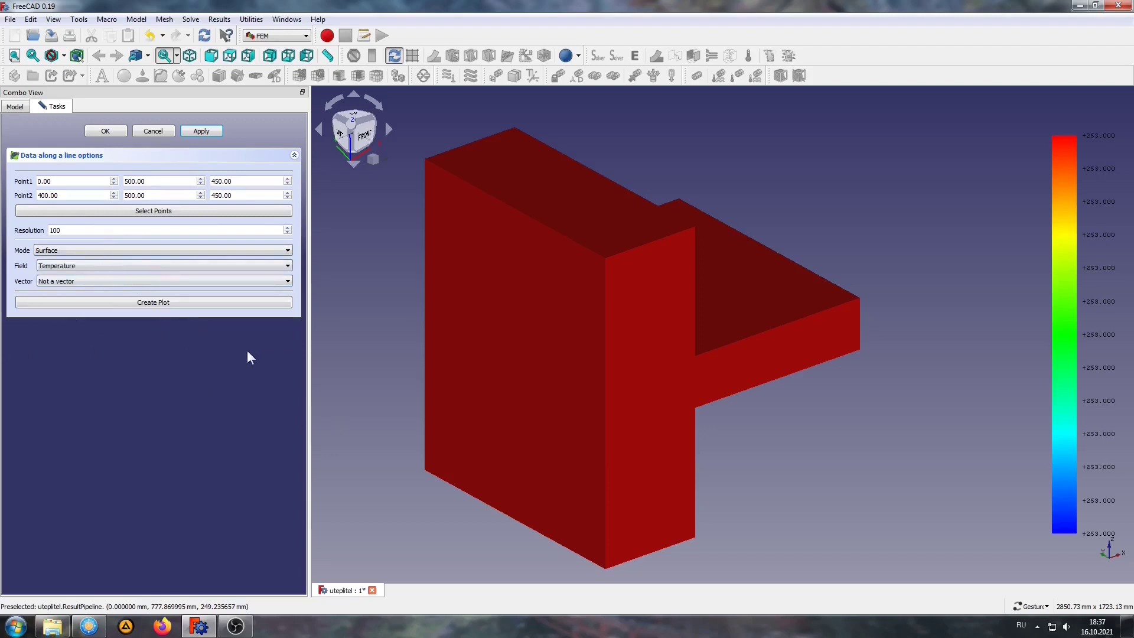
left_click(202, 130)
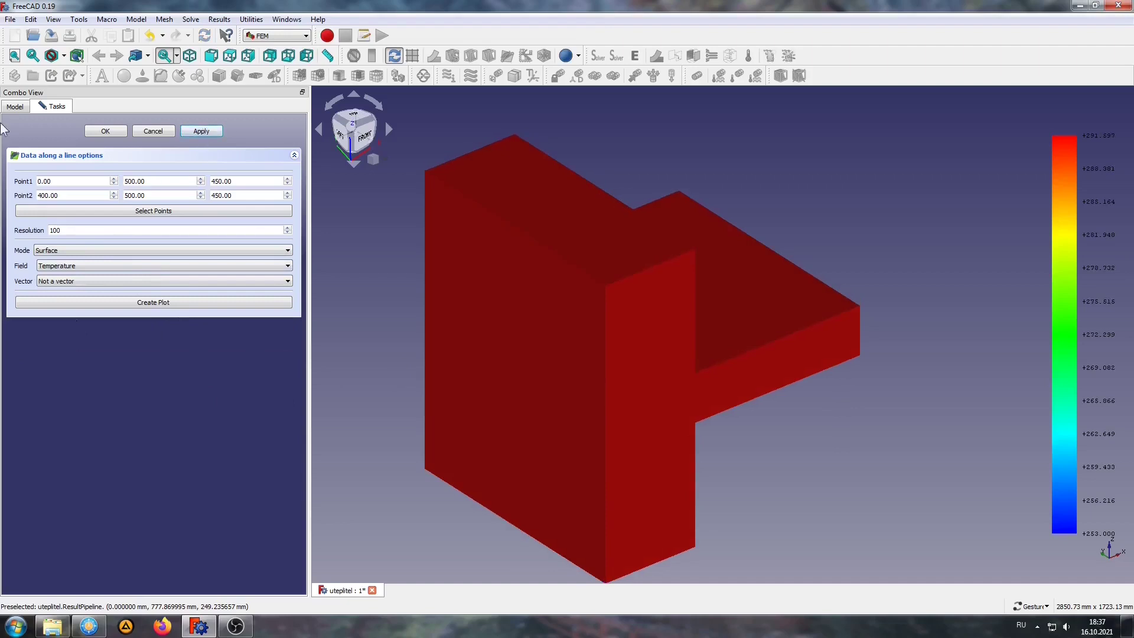
left_click(16, 107)
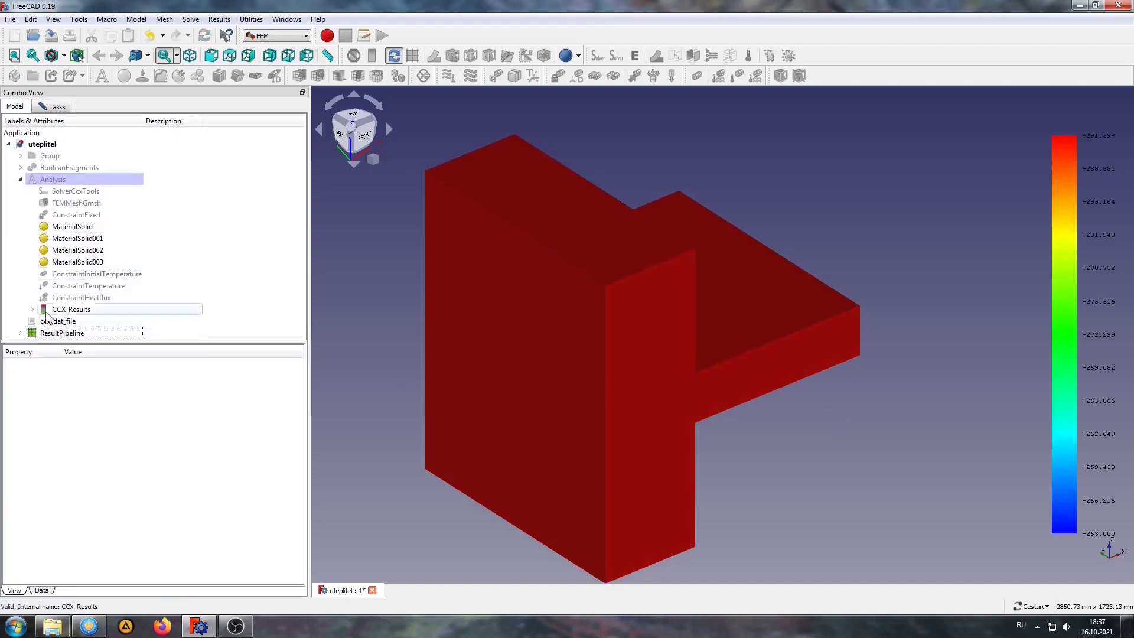
Make the result pipeline mostly transparent using its Transparency slider.
left_click(20, 333)
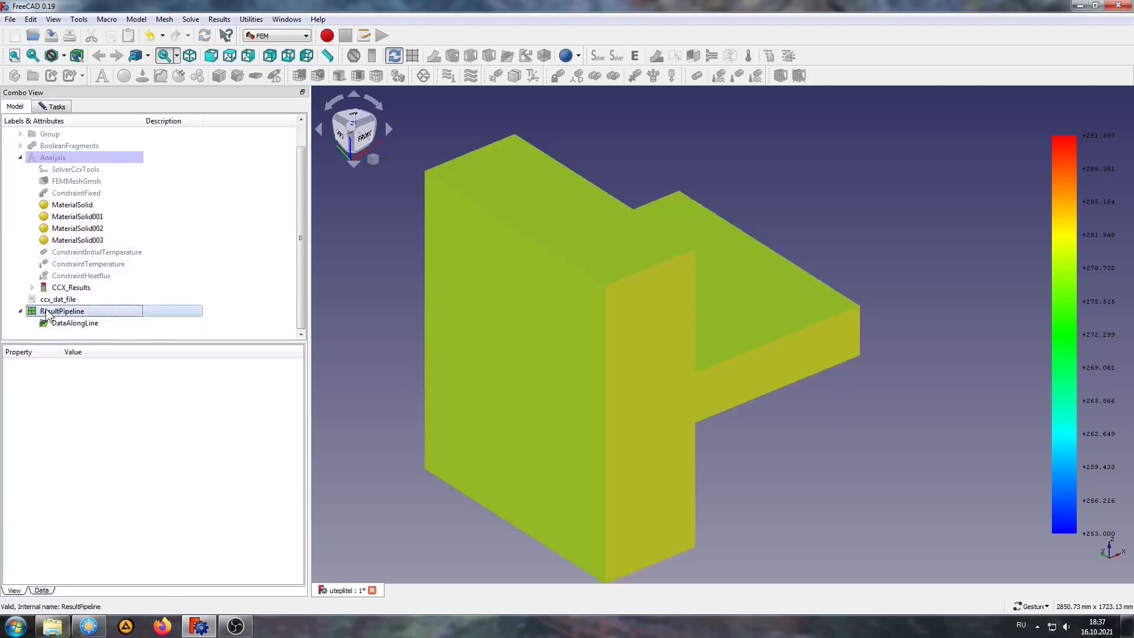
double_click(52, 308)
left_click_drag(147, 259, 191, 236)
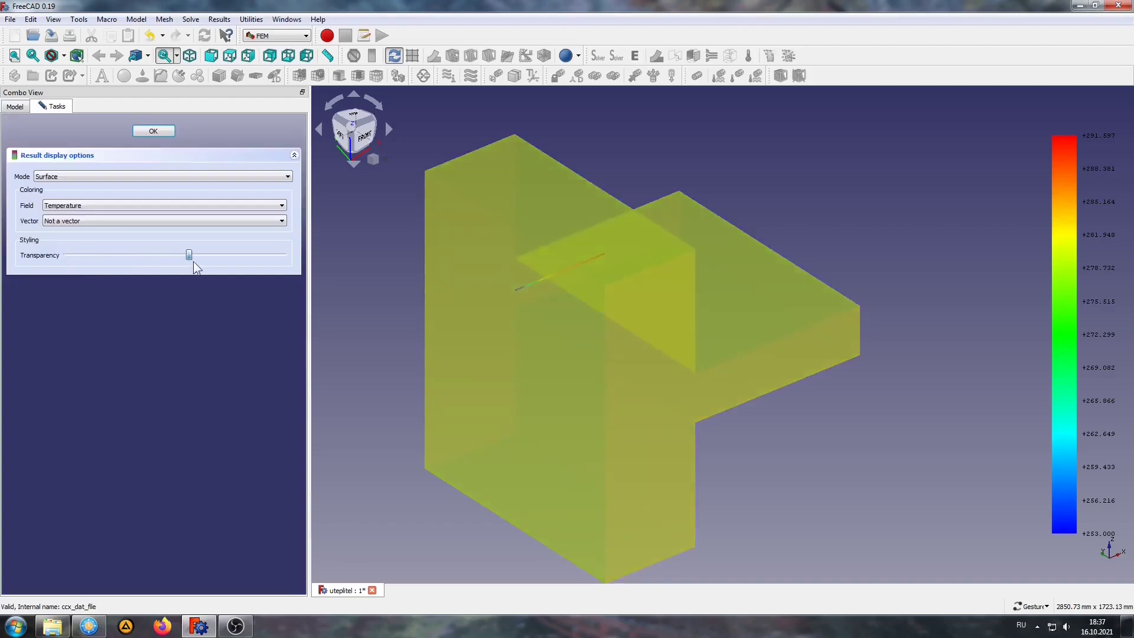
left_click(154, 131)
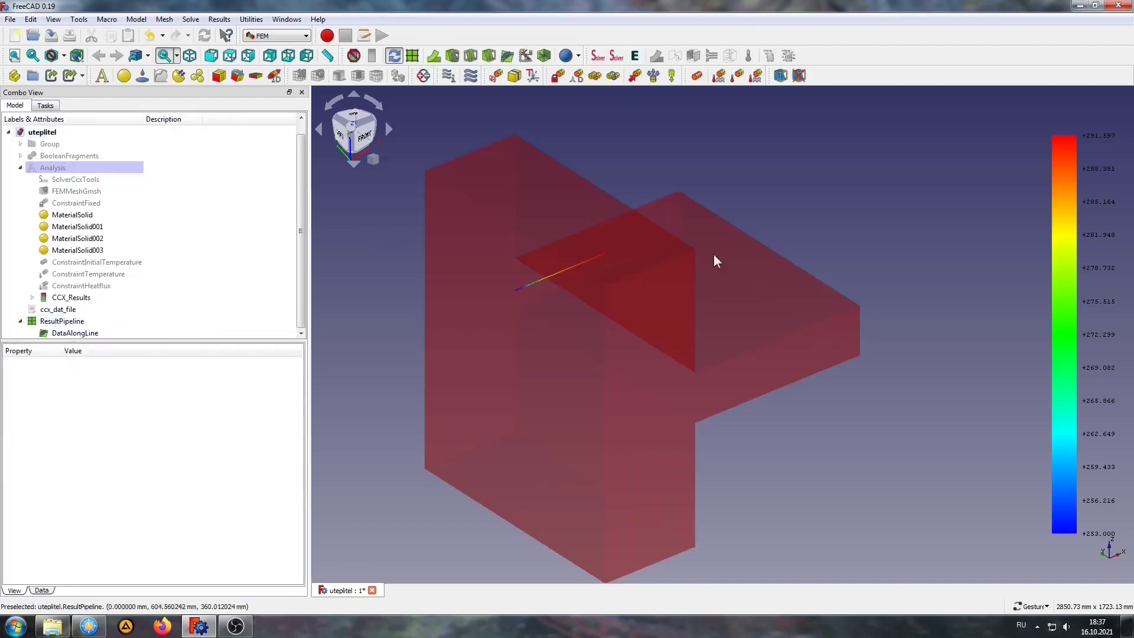
Return to the model tree and reopen the DataAlongLine filter's options.
left_click(44, 105)
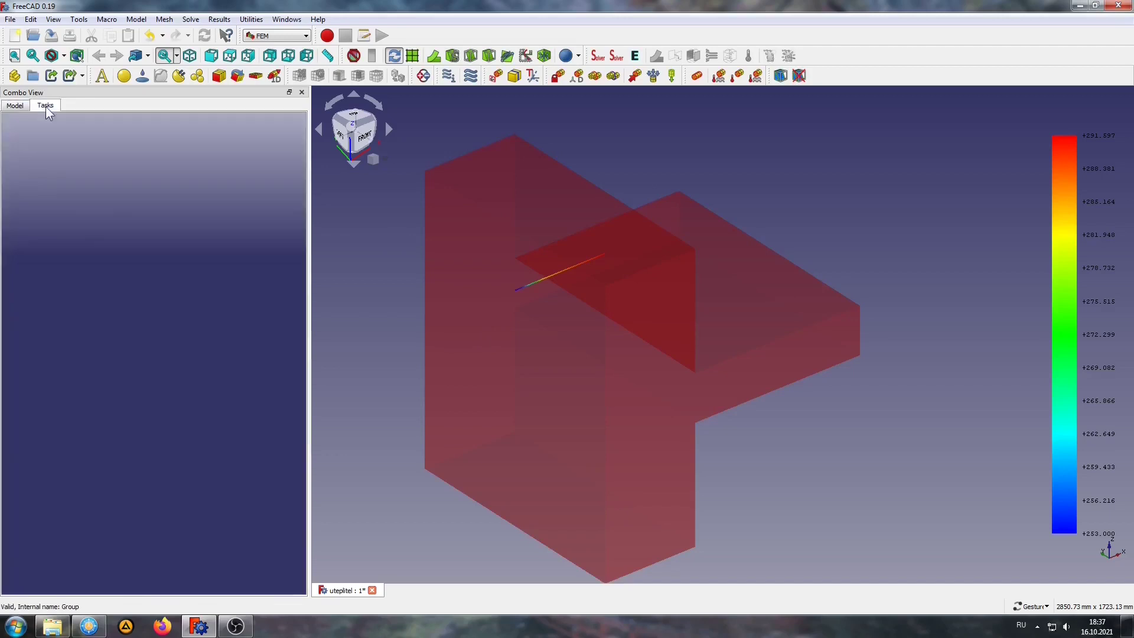
left_click(15, 105)
double_click(74, 333)
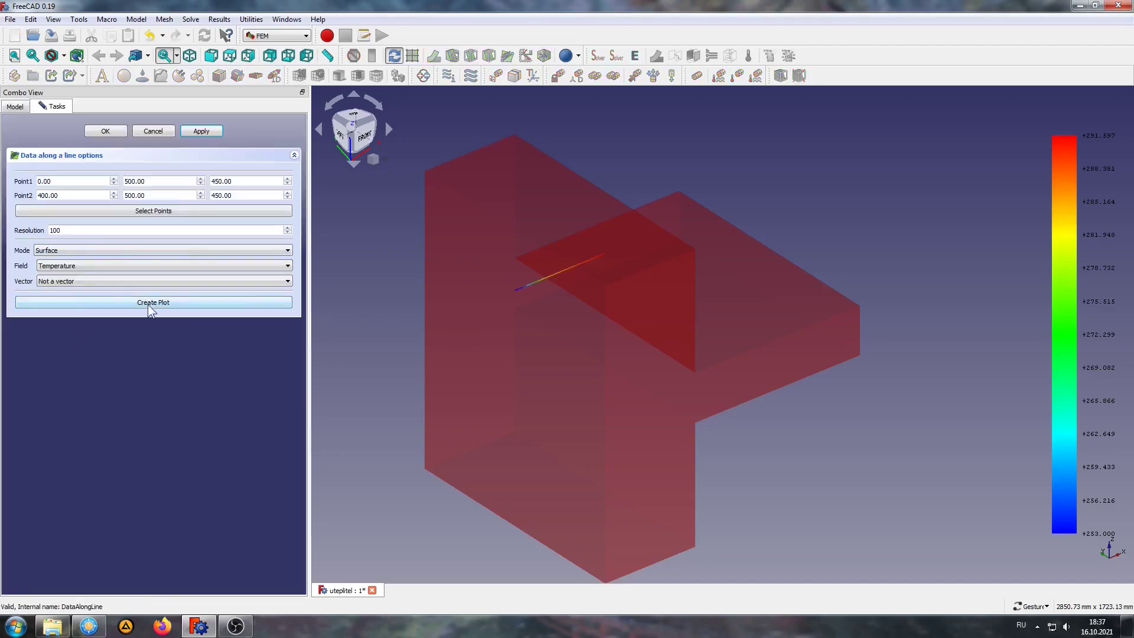
Create the Temperature-versus-Length plot, enlarge it, zoom into the bend near 130, then reset.
left_click(157, 304)
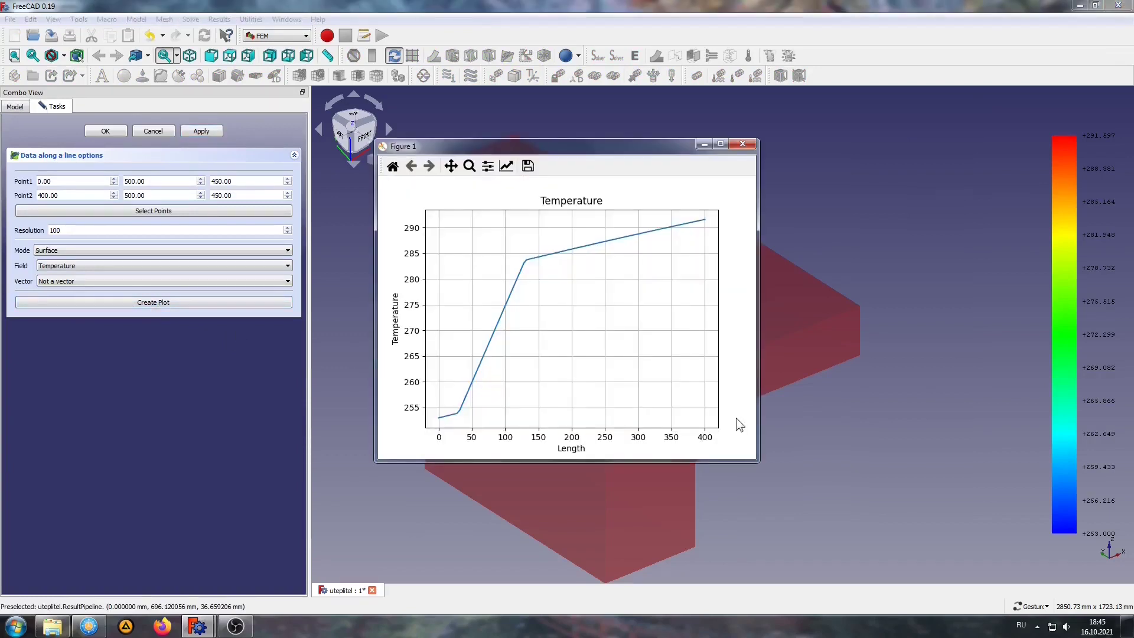
left_click_drag(580, 151, 538, 88)
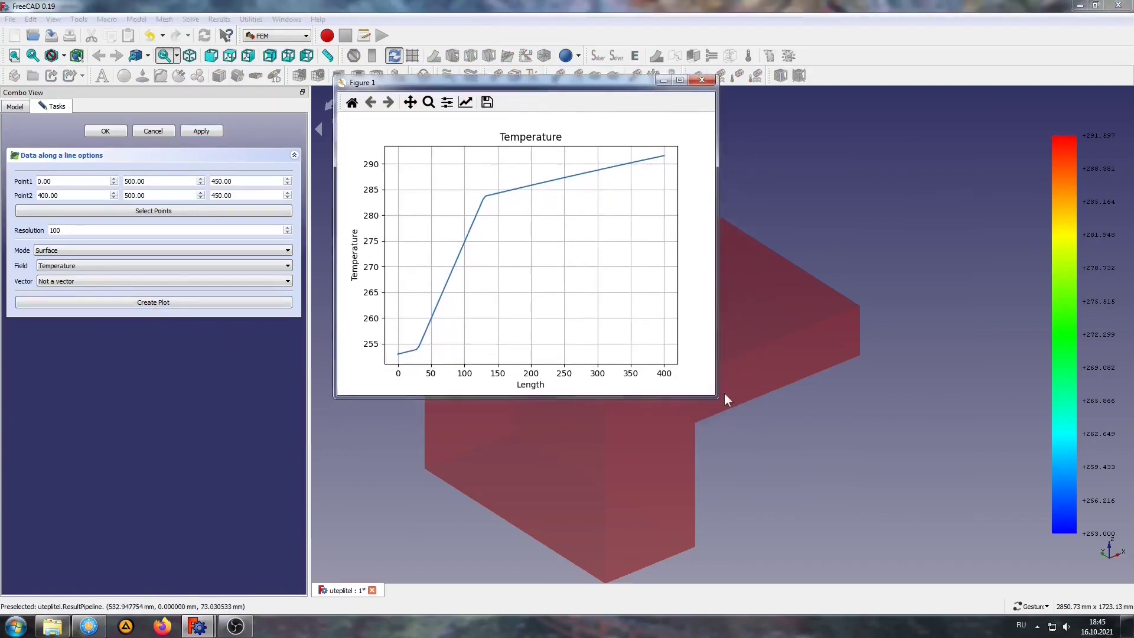
left_click_drag(779, 460, 936, 559)
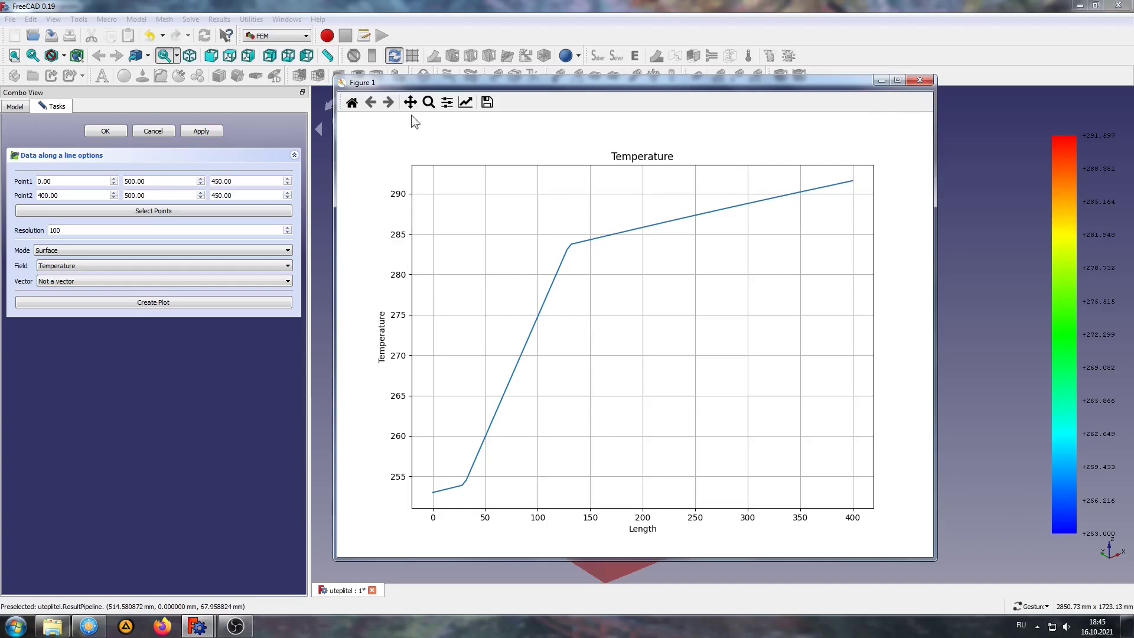
left_click(428, 101)
left_click_drag(530, 238, 590, 286)
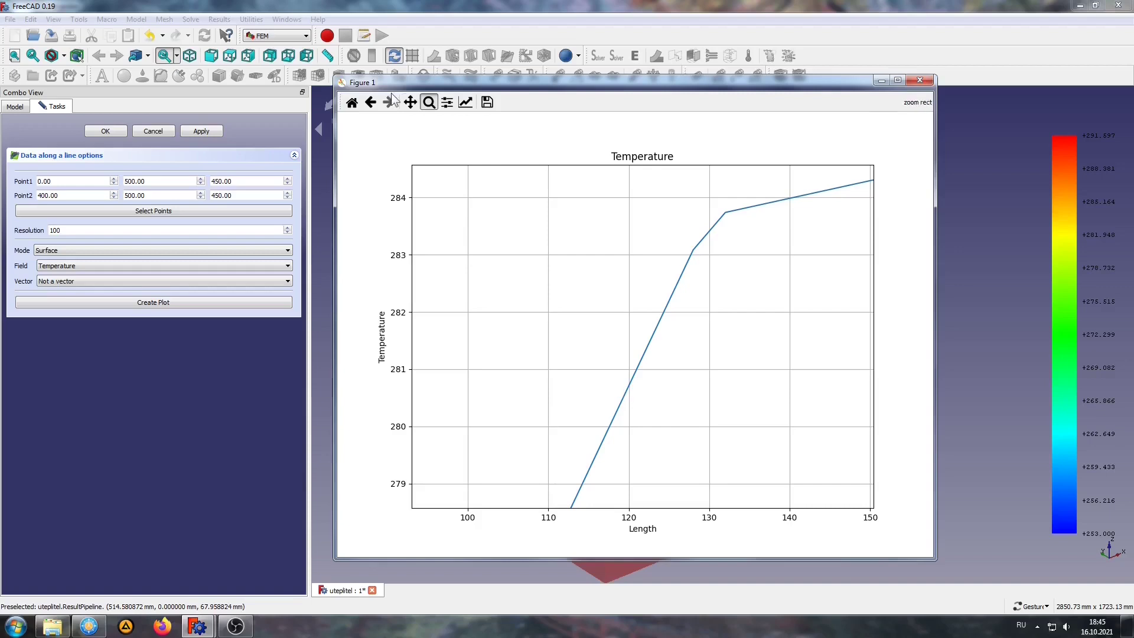
left_click(352, 102)
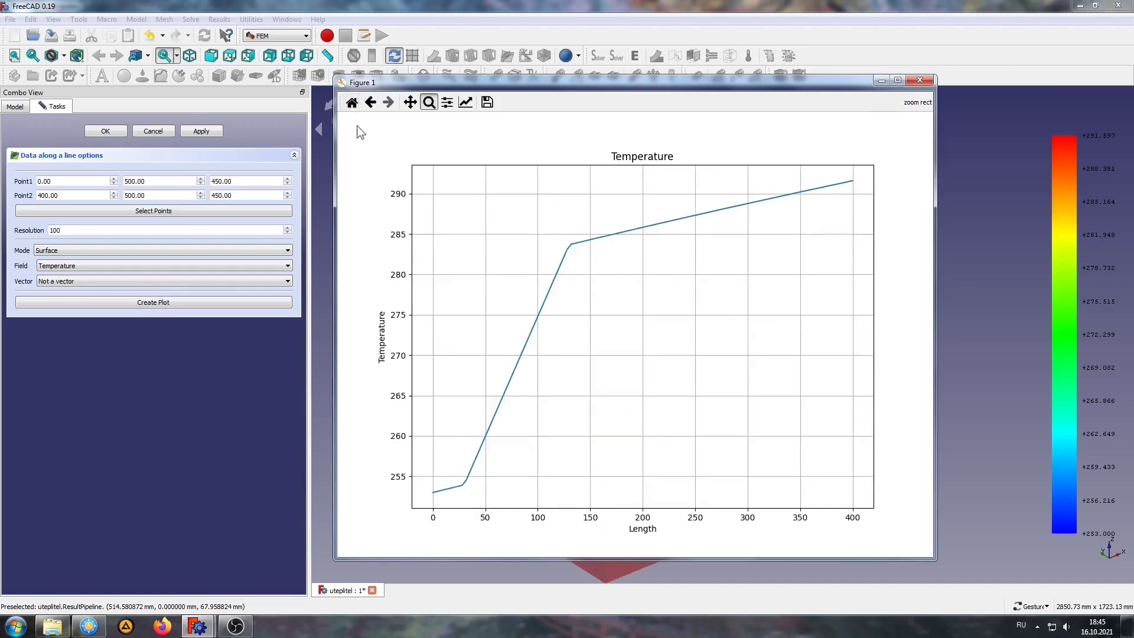
Save the plot as Figure_1.png, close it, and bring up the D:\test folder.
left_click(488, 102)
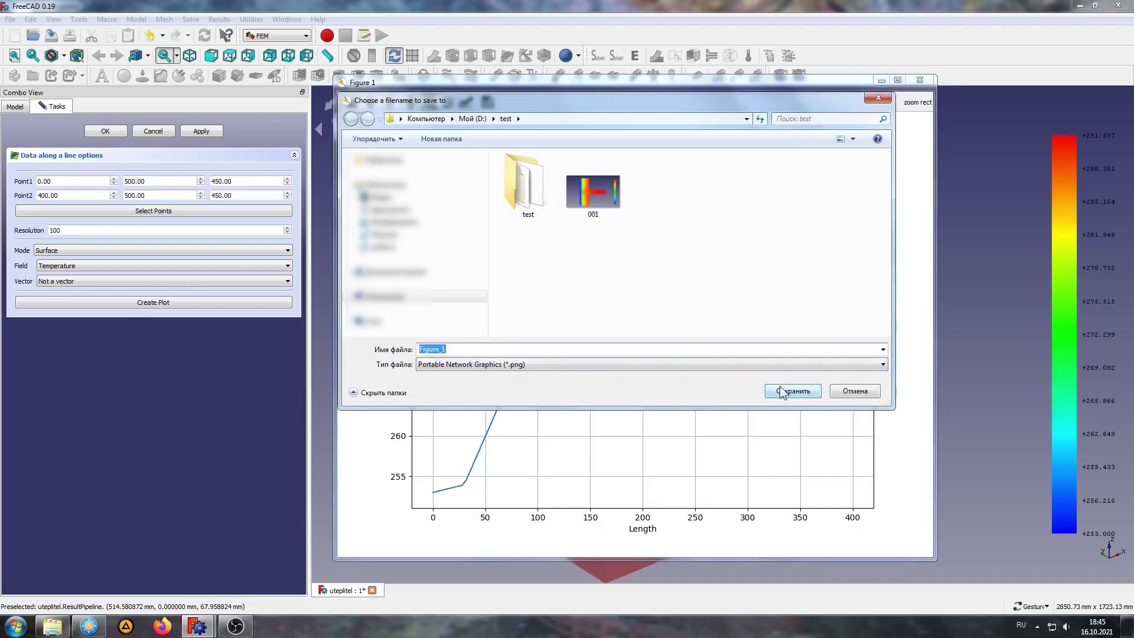
left_click(783, 386)
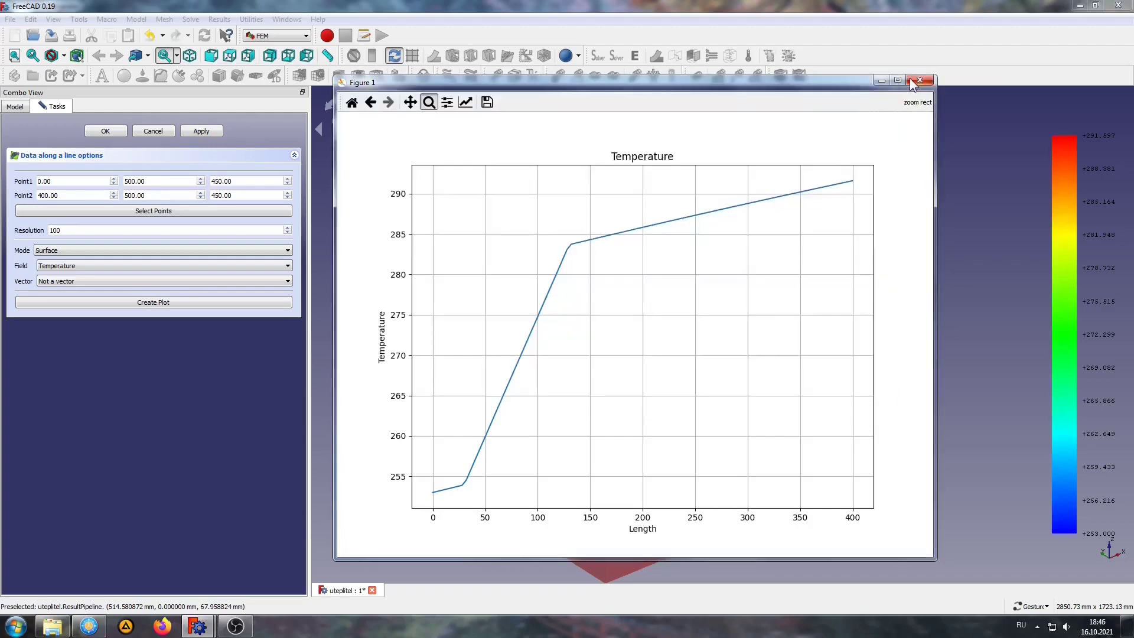
left_click(910, 78)
left_click(52, 626)
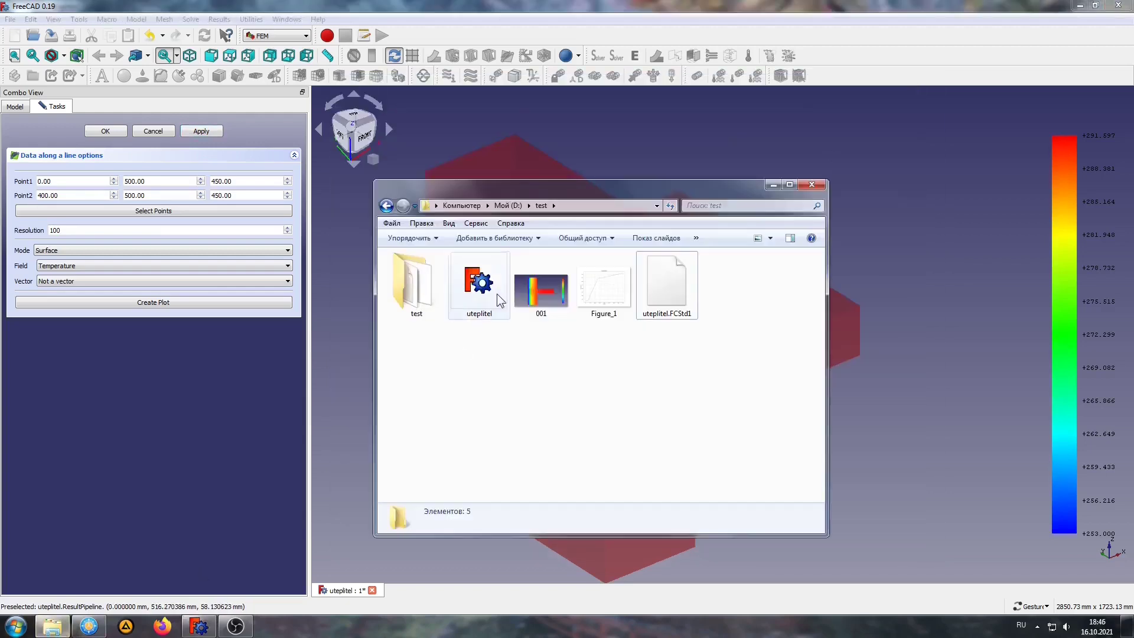
Open images 001 and Figure_1 in Photo Viewer and arrange them side by side.
double_click(526, 287)
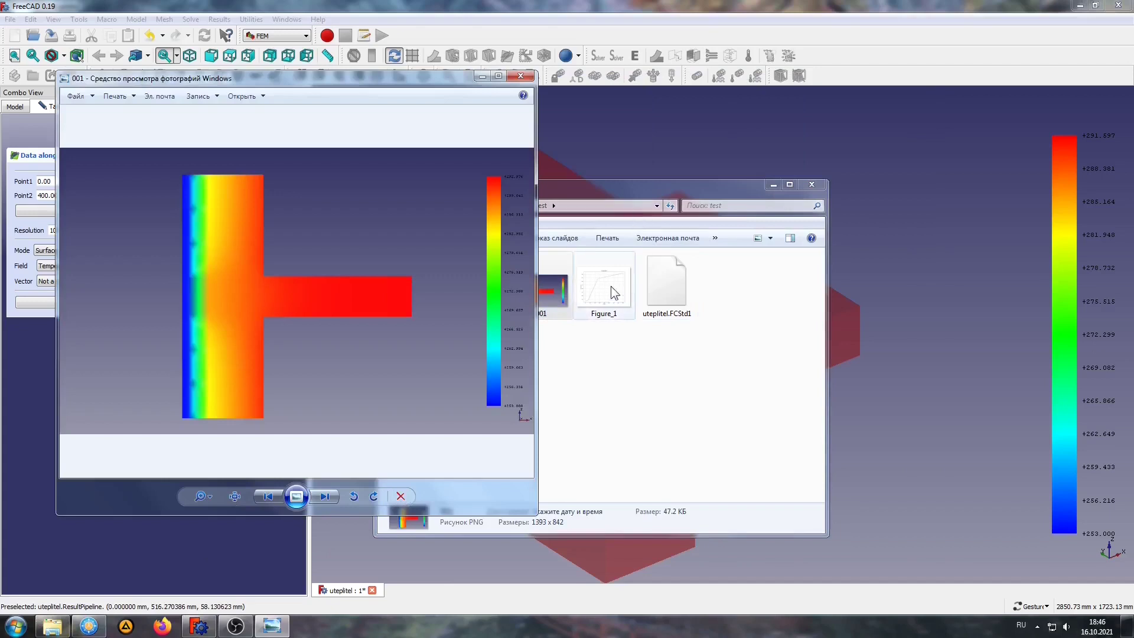
double_click(615, 283)
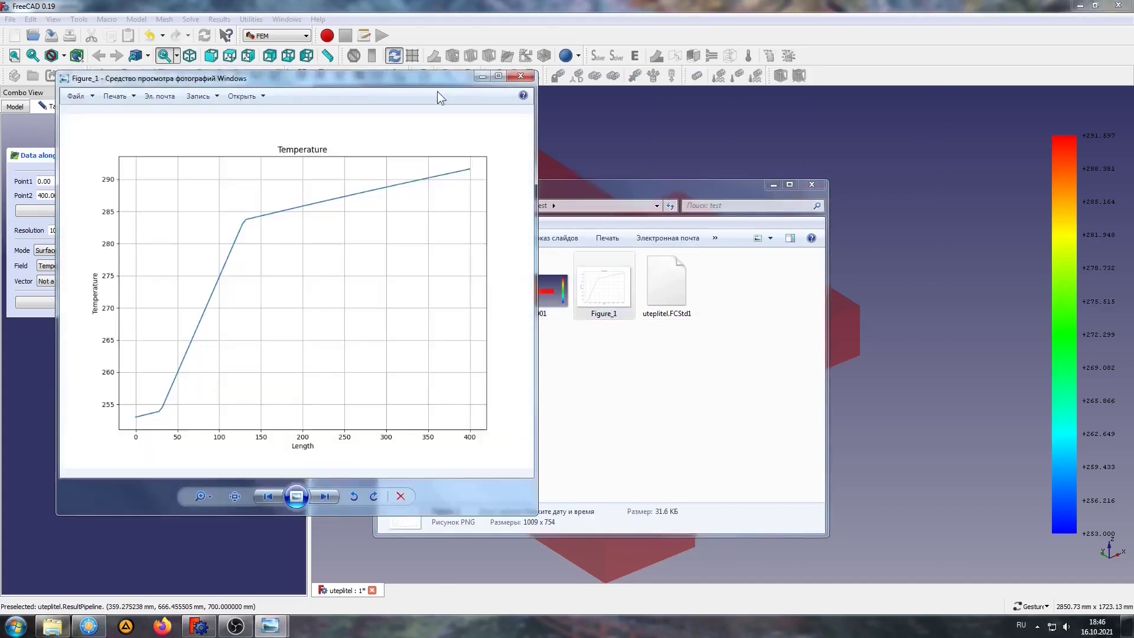
left_click_drag(434, 82, 933, 87)
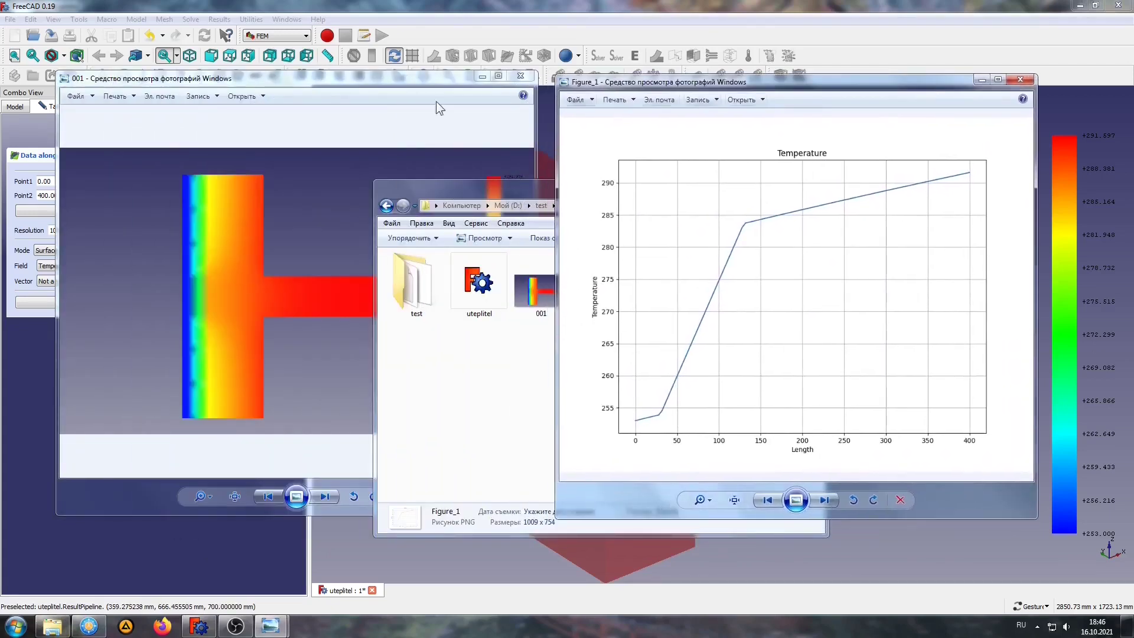
left_click(346, 80)
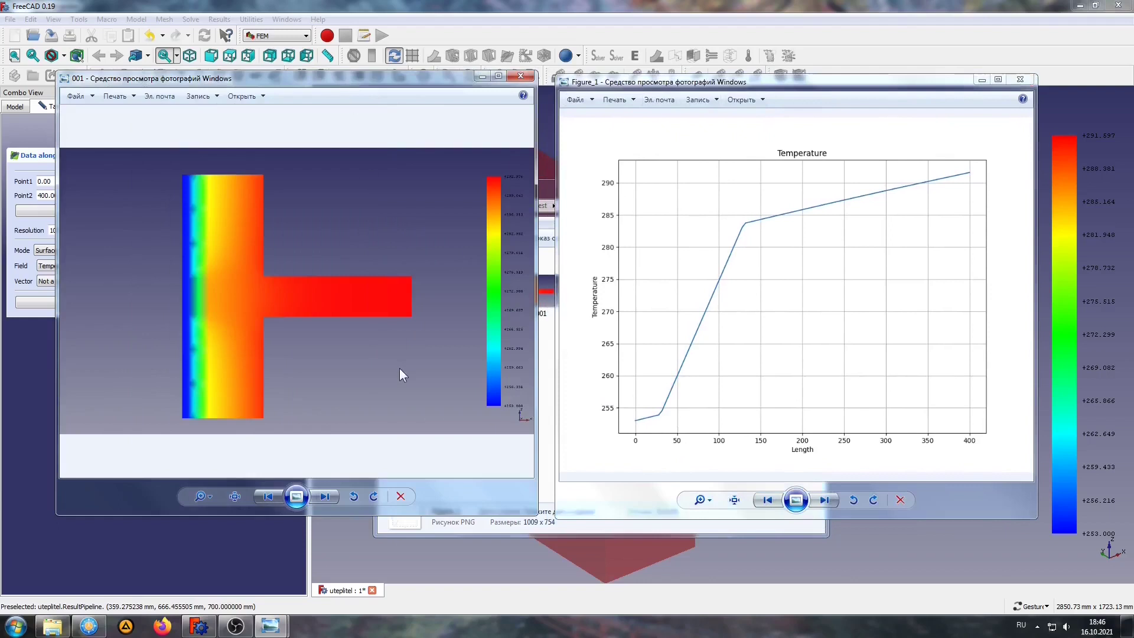